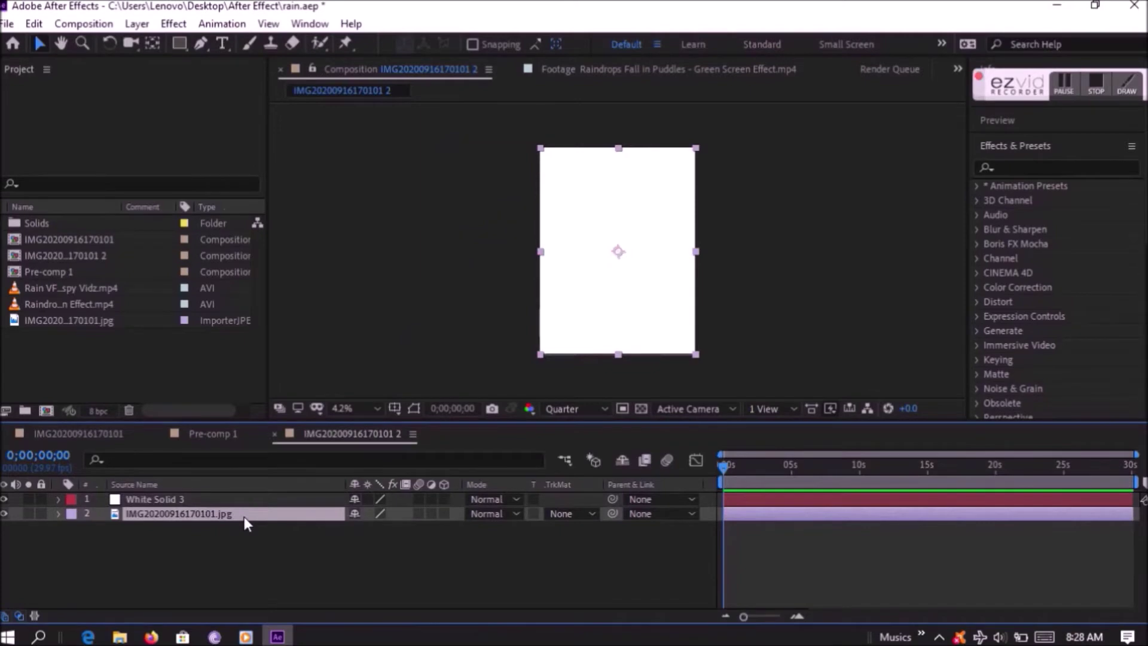
Move White Solid 3 between the two image layers and draw an elliptical mask around the moon on the top image
drag(218, 498, 217, 519)
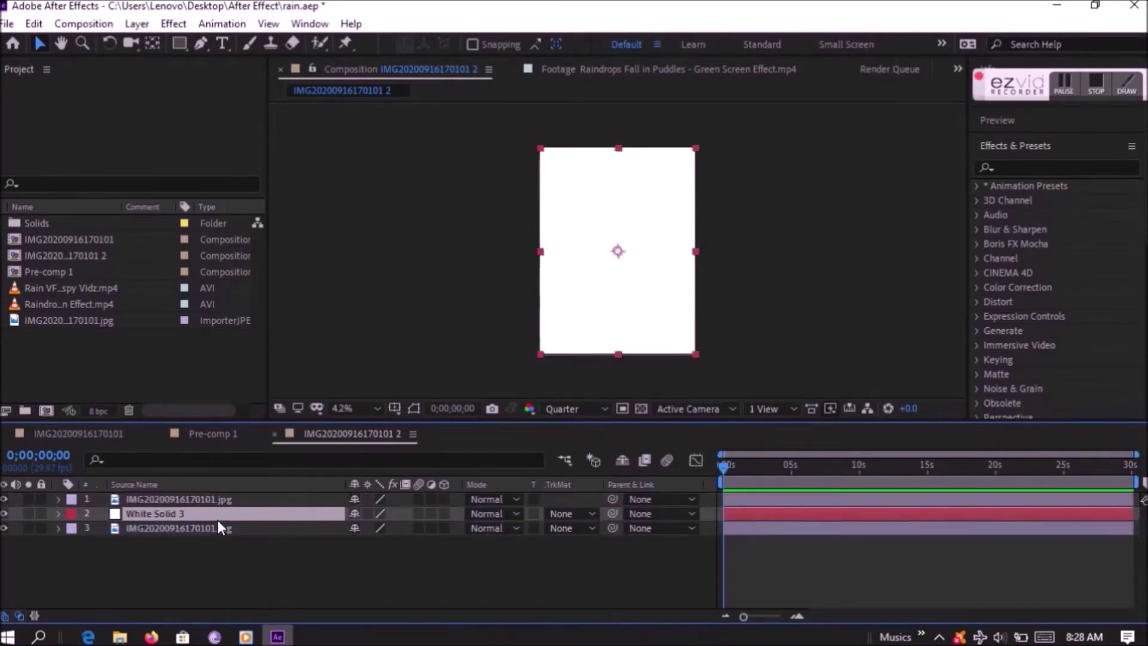
click(263, 497)
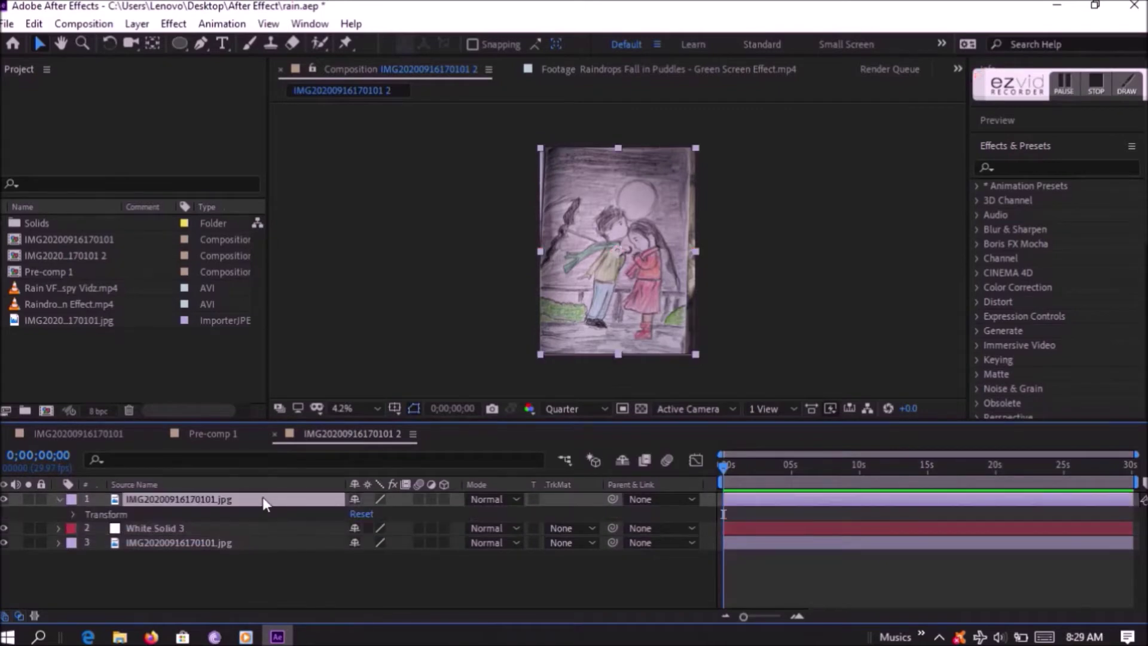
drag(173, 43, 244, 81)
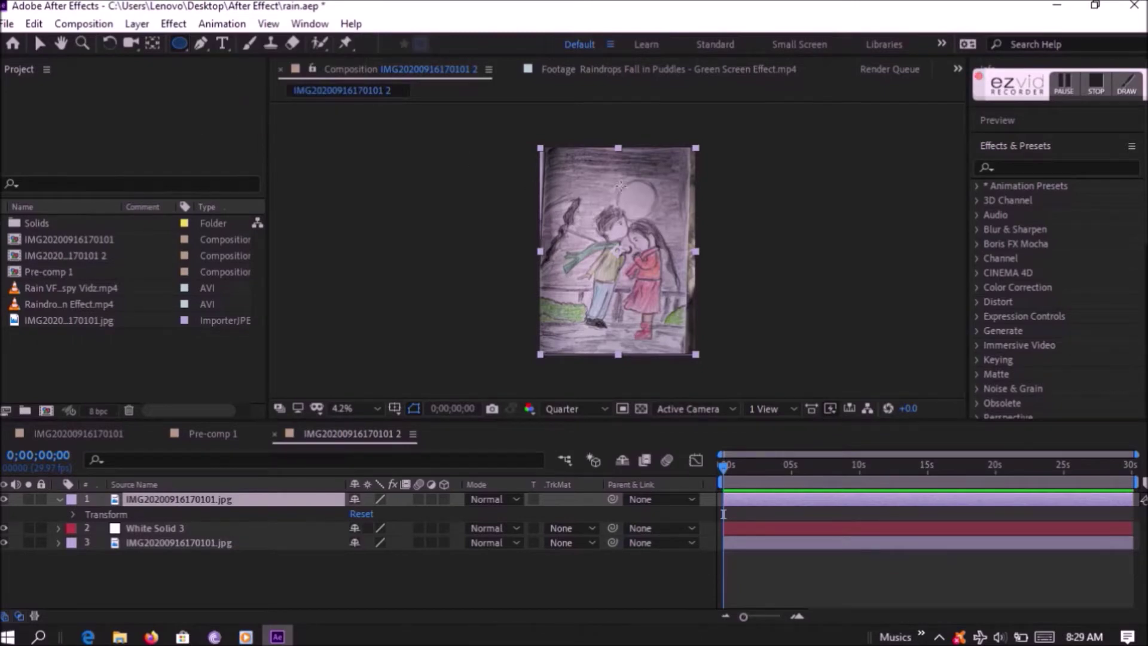
drag(620, 184, 656, 220)
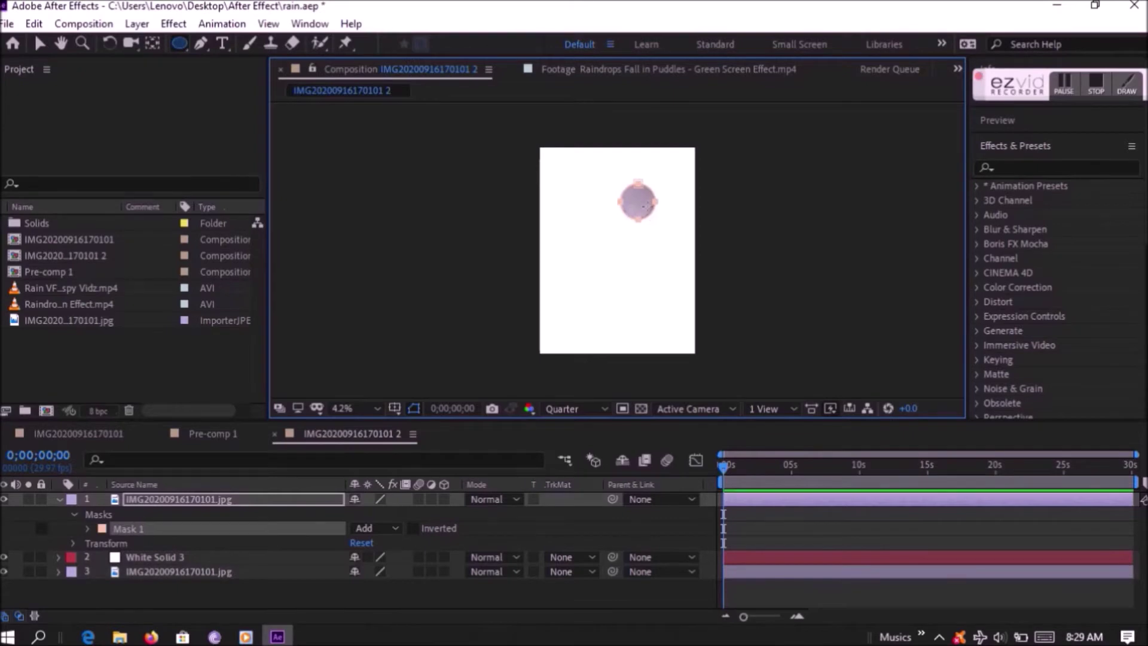
click(42, 42)
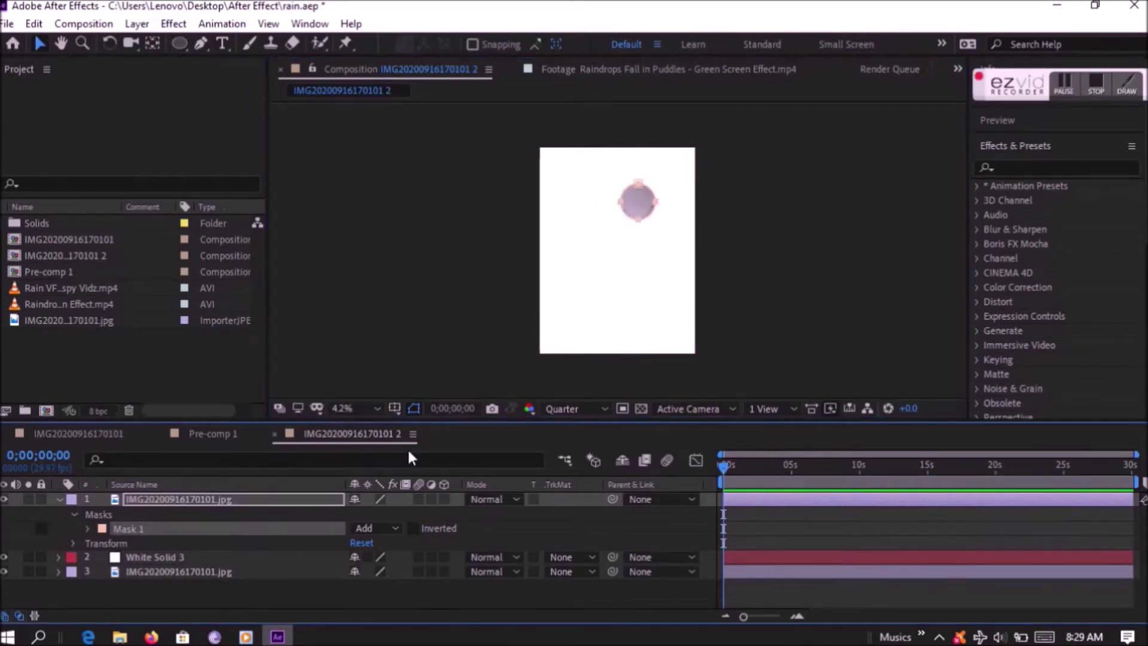
click(641, 208)
drag(622, 185, 619, 182)
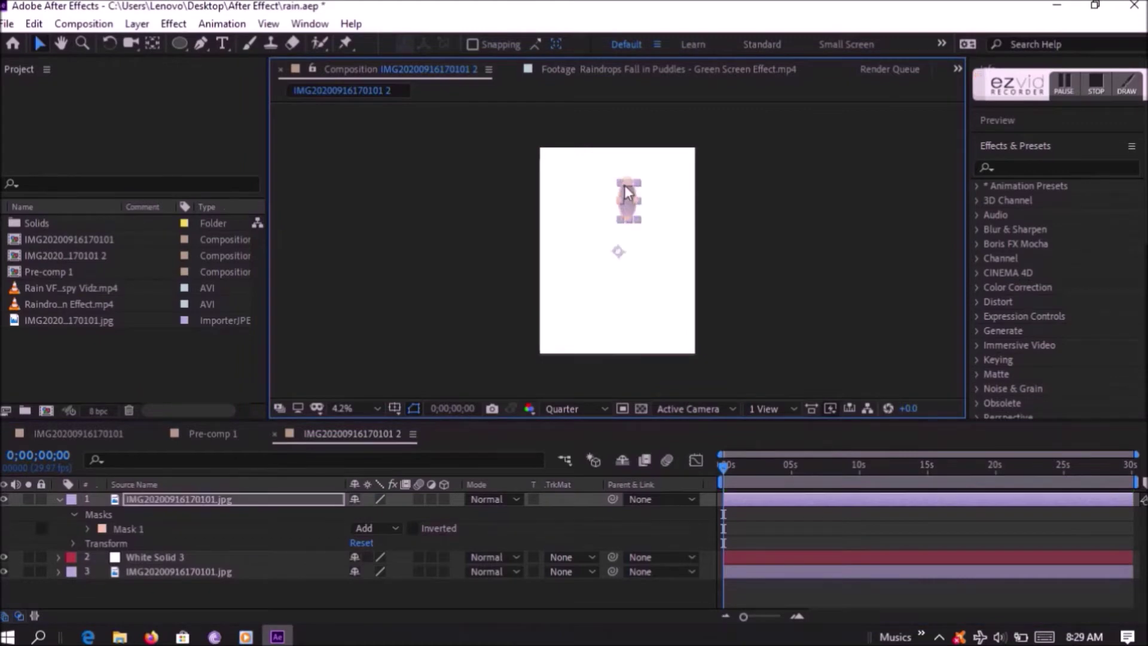
key(ctrl+z)
Nudge the masked image layer slightly to the left and set Mask 1's mode to Subtract
key(Left)
key(Left)
key(Left)
key(Left)
key(Left)
click(392, 528)
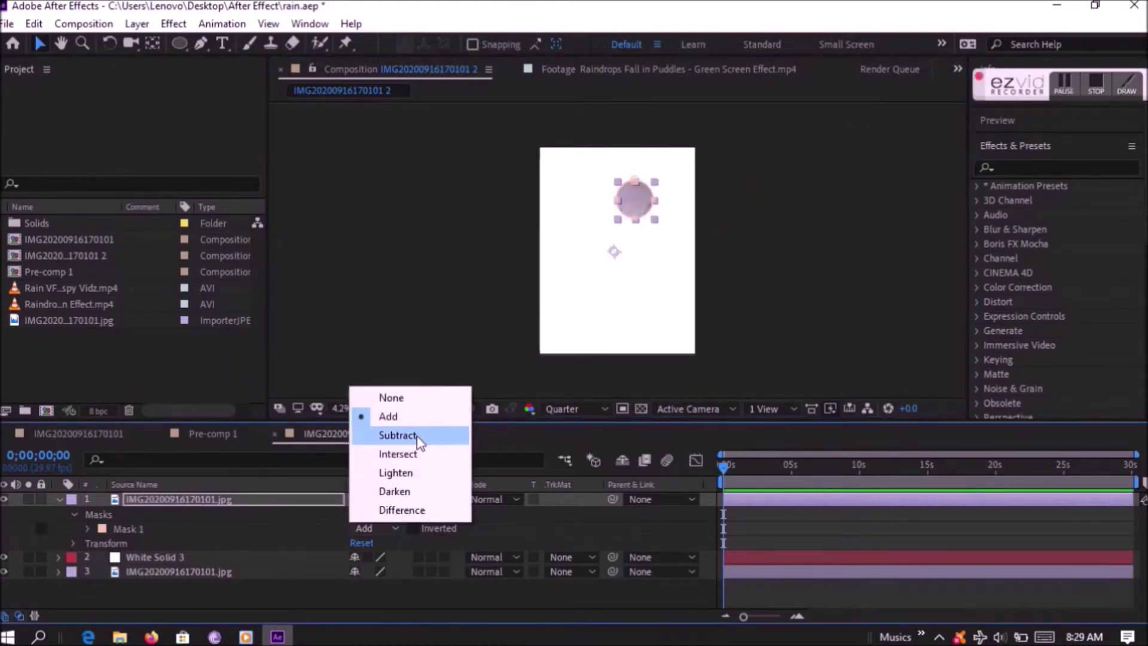
click(415, 433)
click(344, 595)
click(179, 561)
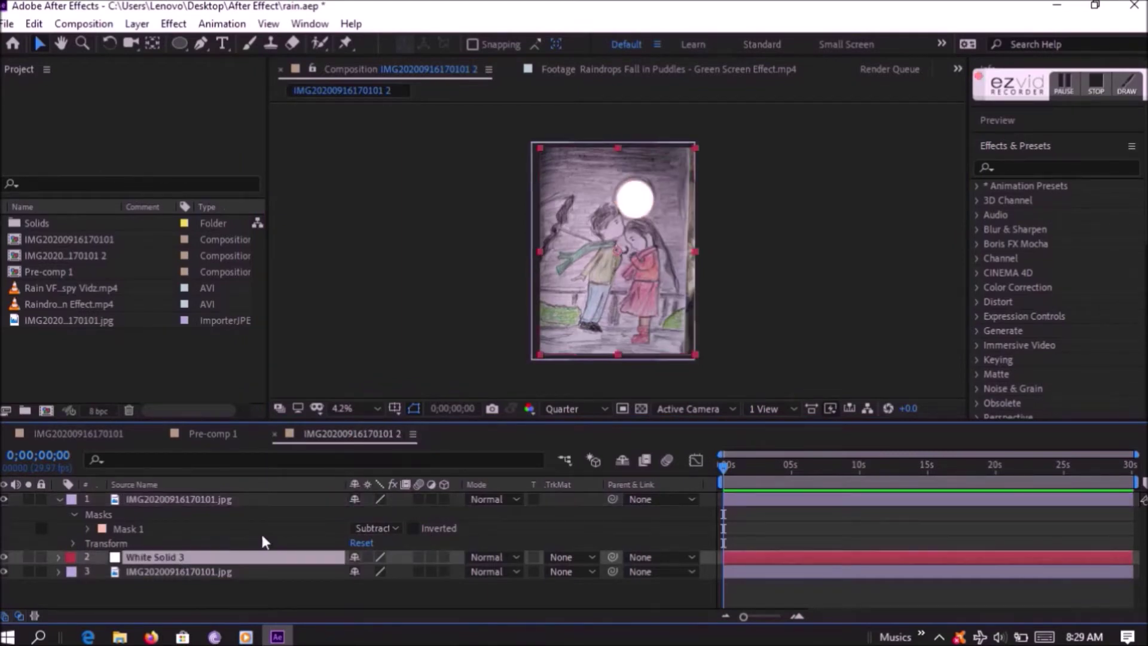
Set the Mask Feather of Mask 1 on the top image layer to 239 pixels
click(223, 498)
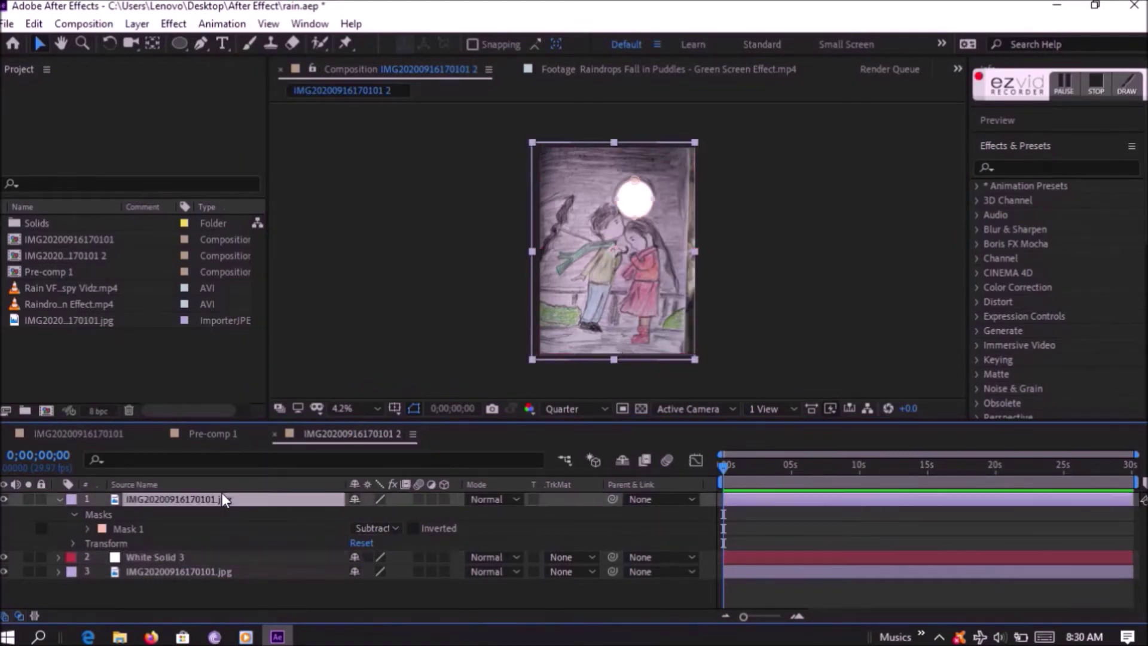
click(118, 530)
click(88, 528)
drag(372, 567, 634, 566)
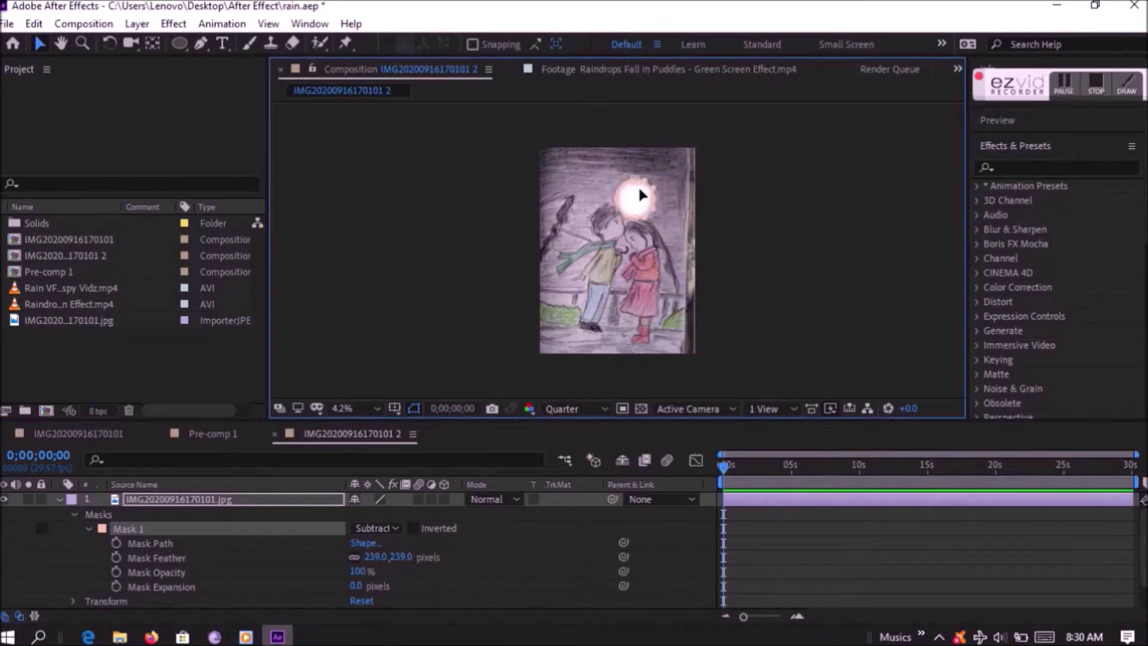
Adjust the Mask 1 path to follow the moon's edge more closely, and collapse the layer's properties
scroll(637, 182, up, 5)
drag(634, 144, 595, 343)
scroll(595, 342, down, 6)
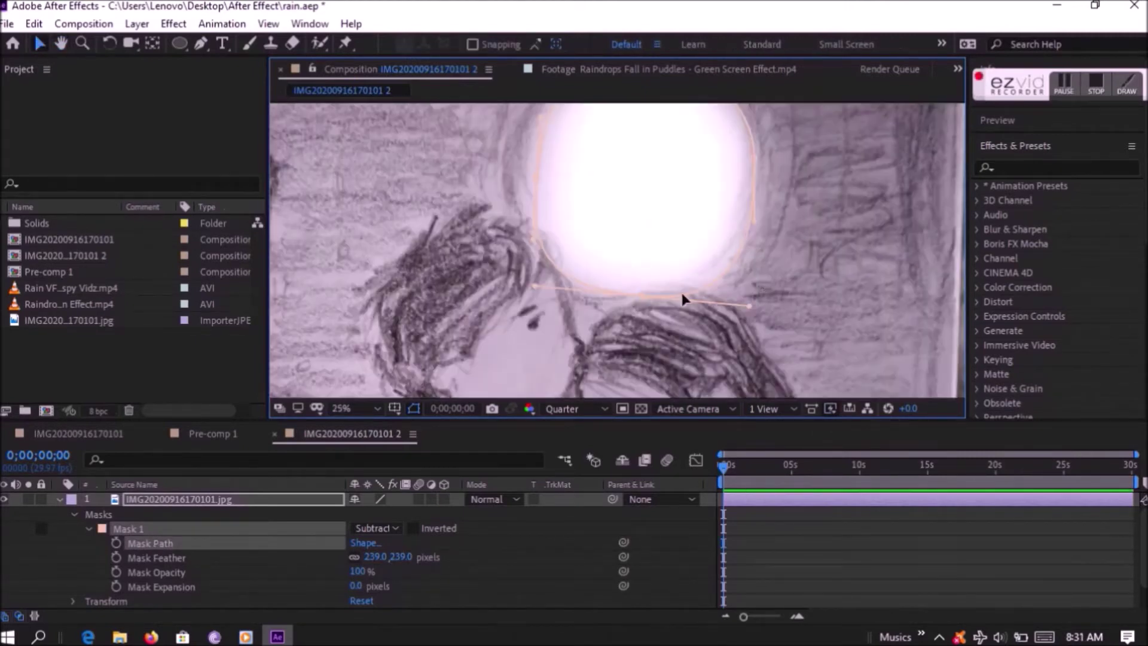
scroll(740, 272, down, 1)
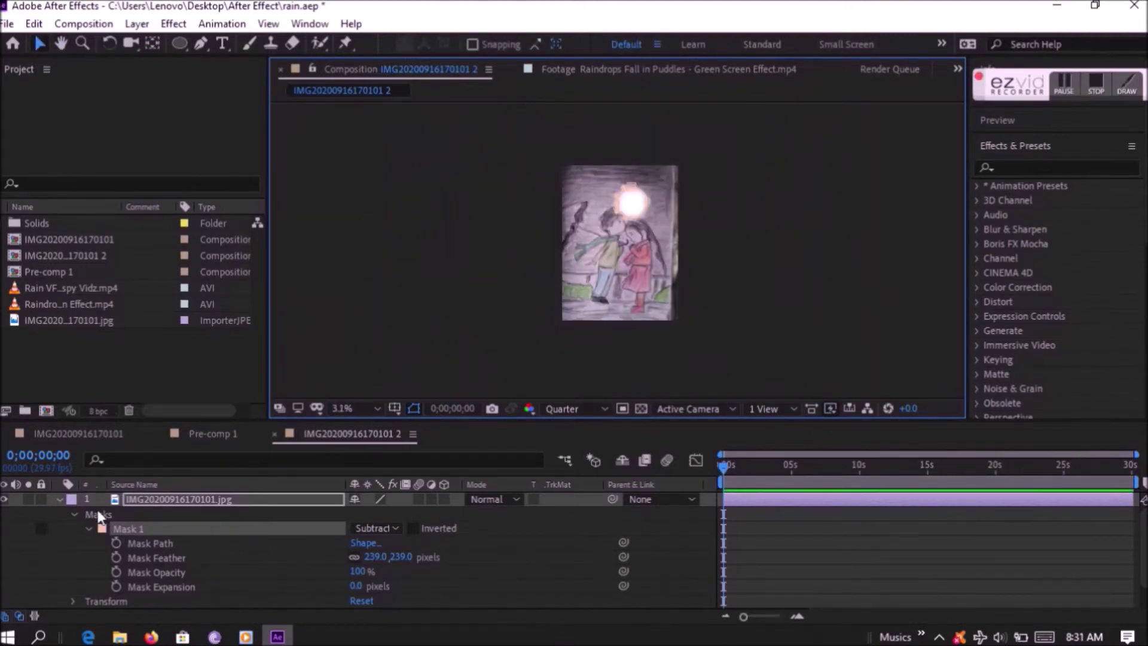
click(60, 499)
Add a Mask Feather keyframe for Mask 1 on the top image layer at 0;00;00;00
click(195, 514)
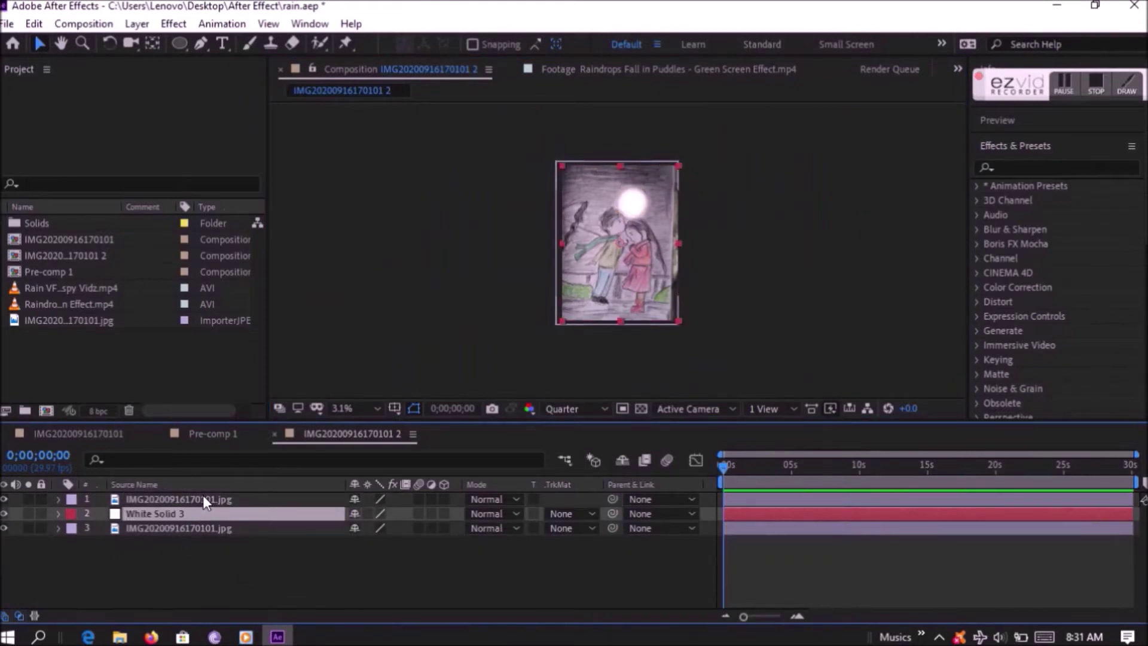
click(203, 497)
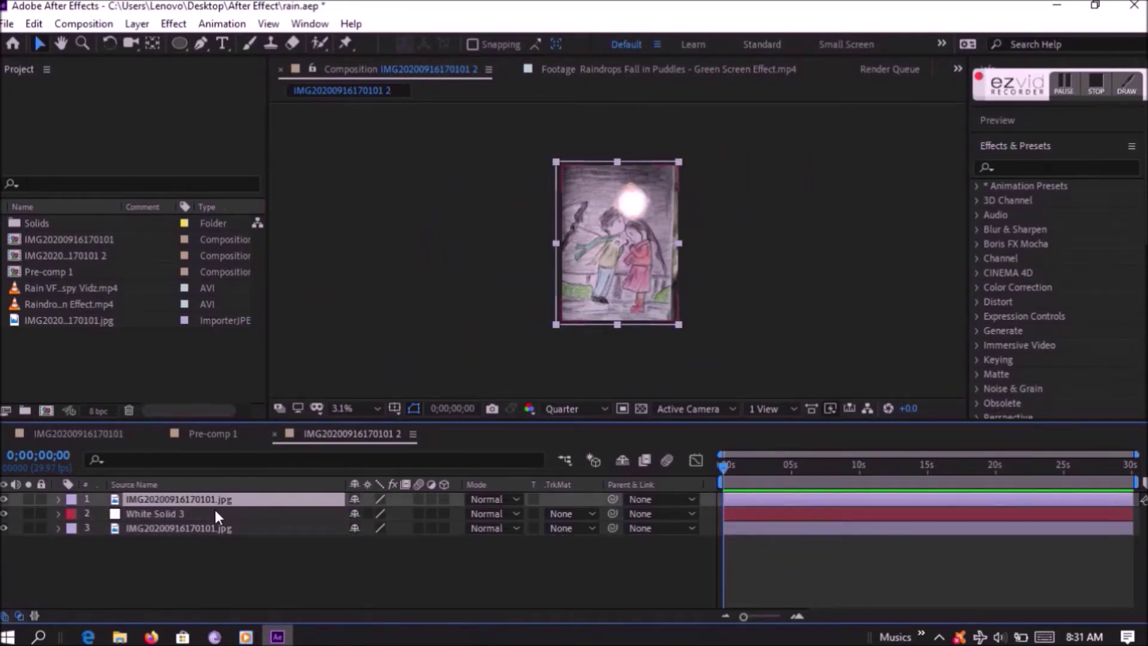
key(m)
key(m)
click(116, 543)
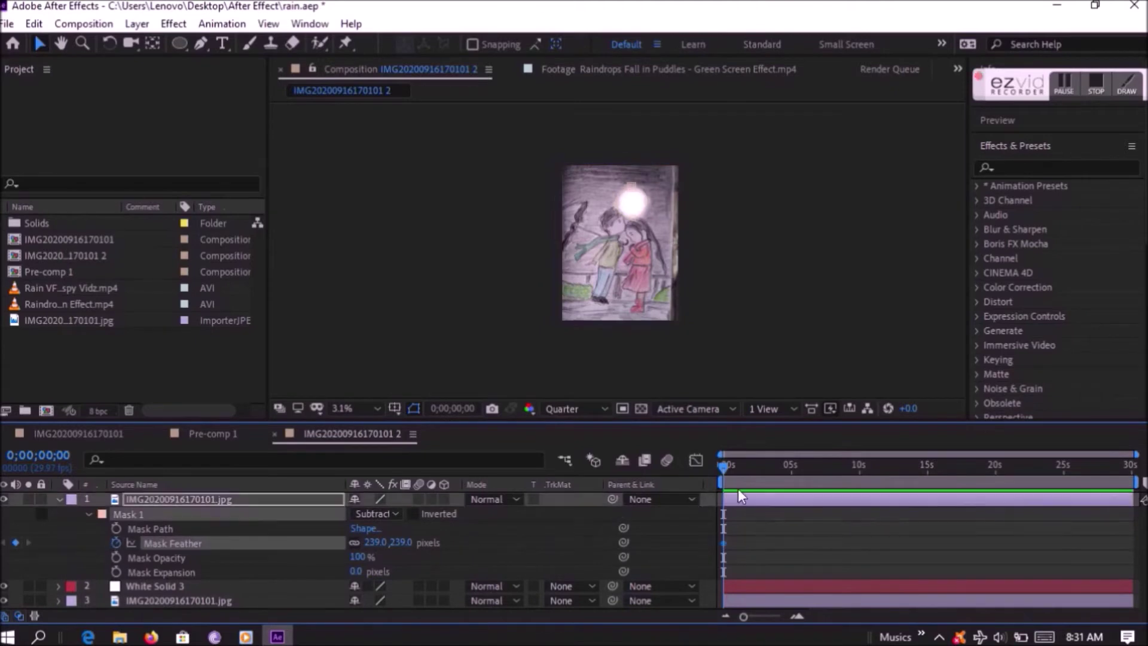
Set Mask 1's Mask Feather to 480 pixels at 0;00;14;27 and collapse the layer's properties
drag(739, 464, 926, 473)
drag(375, 541, 708, 529)
drag(589, 524, 573, 526)
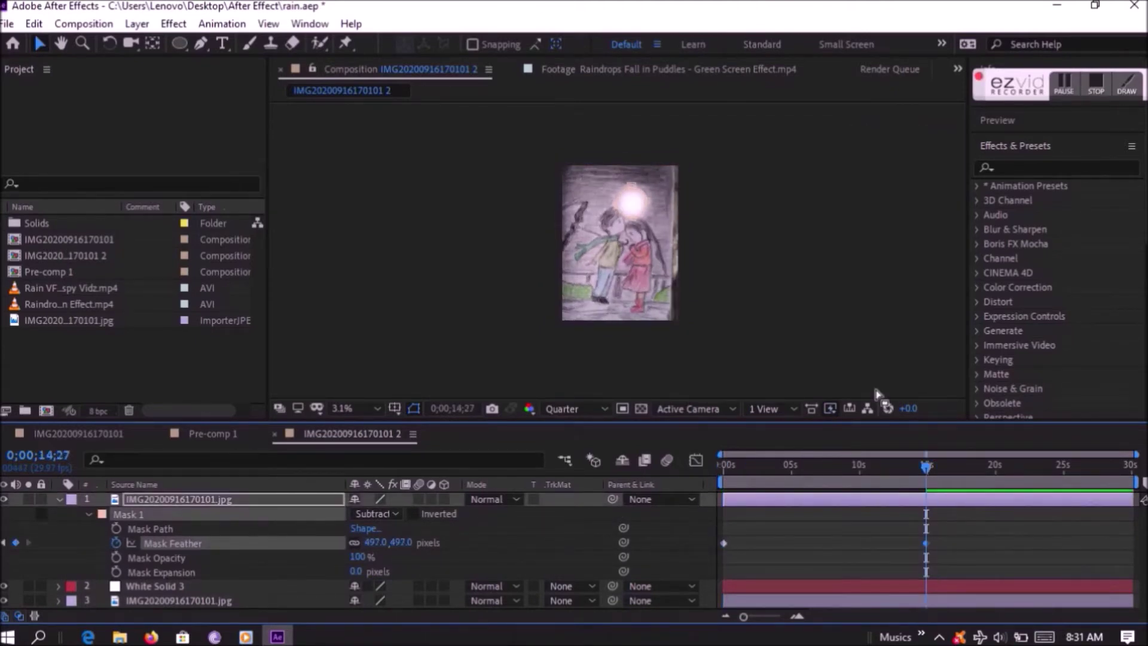
scroll(628, 179, up, 2)
drag(375, 542, 321, 538)
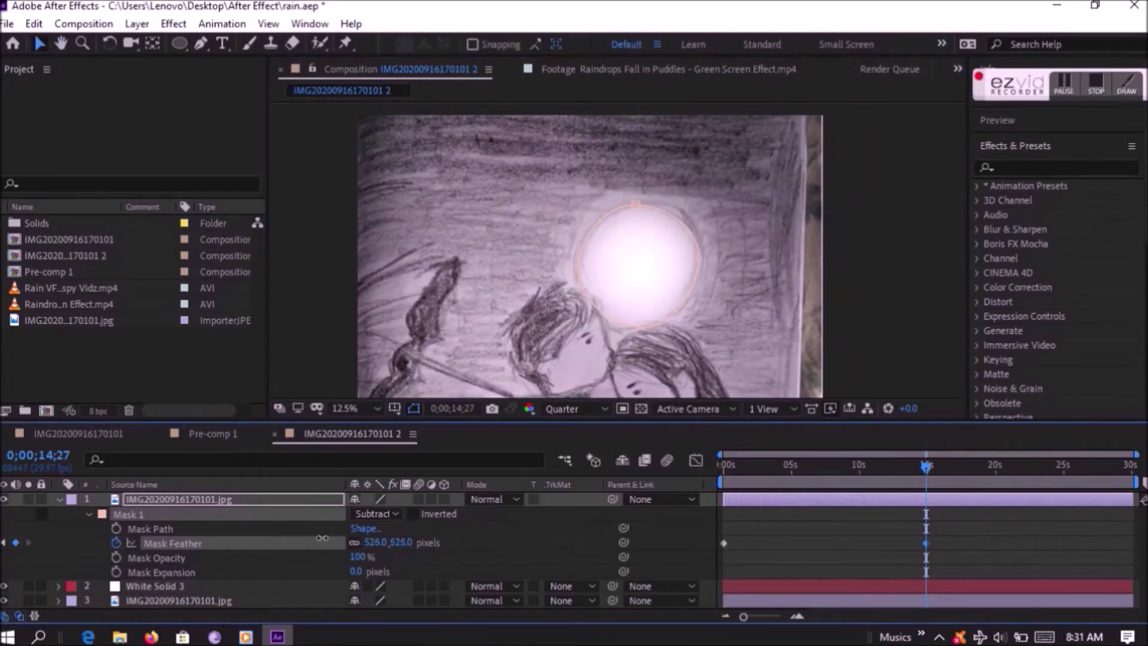
click(485, 532)
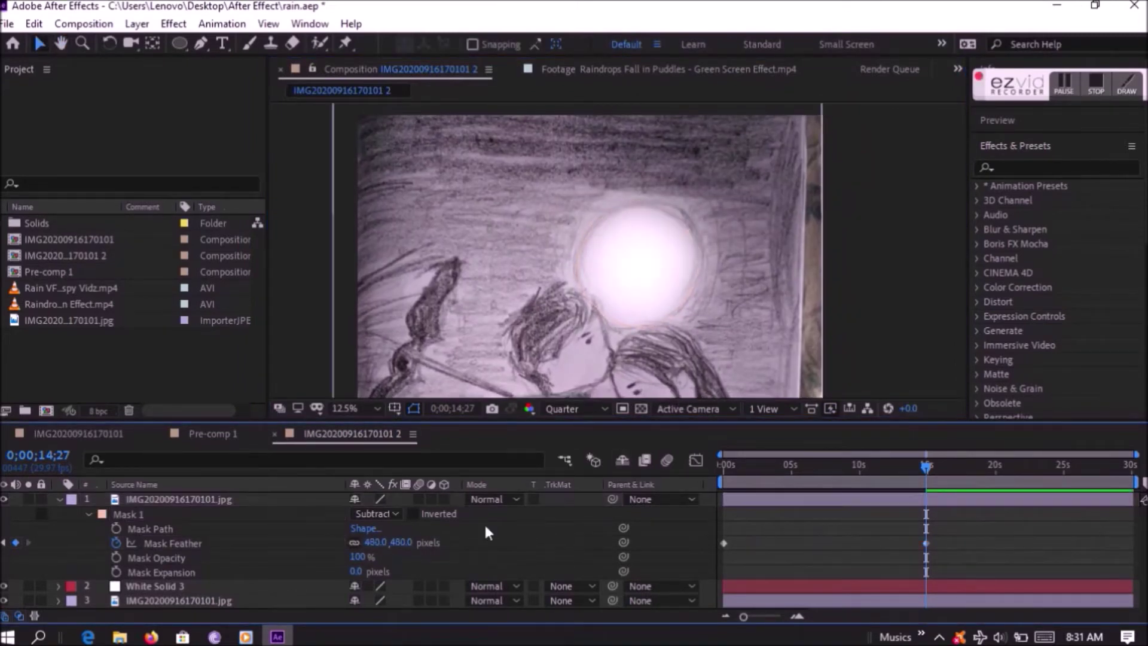
click(58, 500)
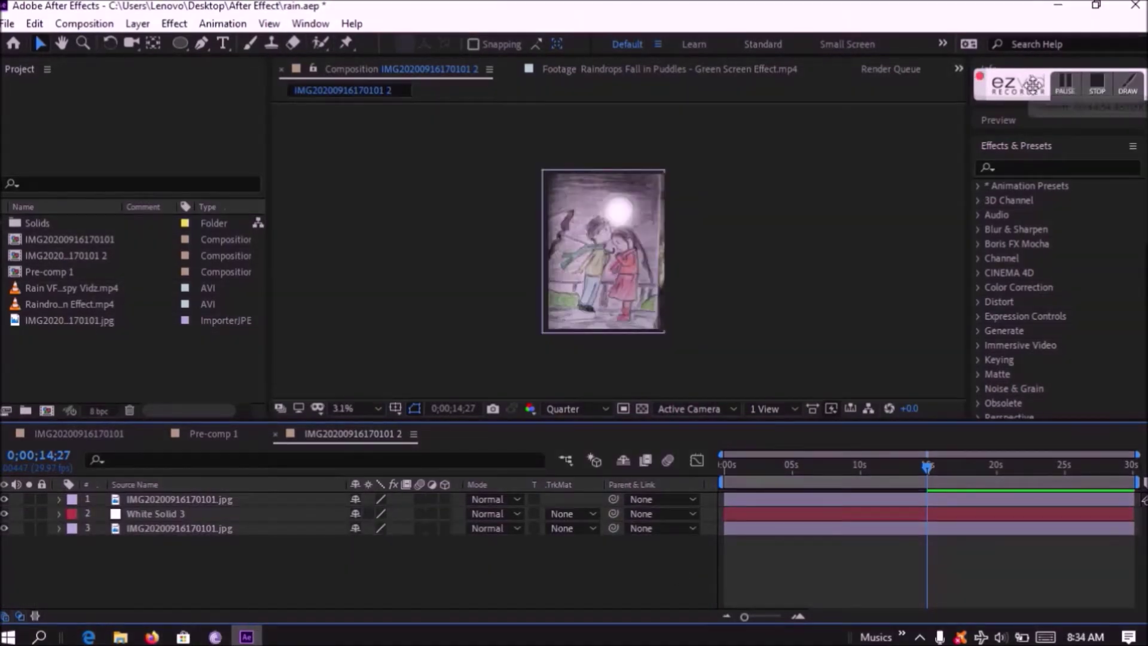
Examine the drawing up close and scrub back to the start of the composition to review the moon's glow
scroll(659, 244, up, 3)
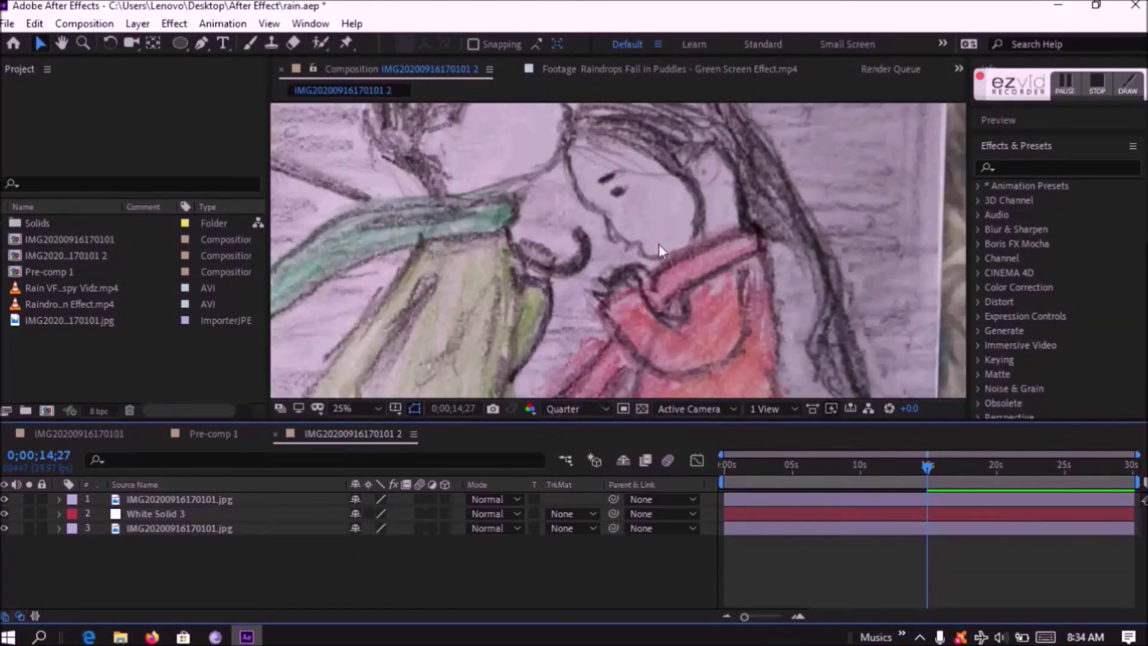
key(h)
drag(725, 292, 749, 361)
scroll(749, 361, down, 2)
drag(725, 465, 699, 455)
key(comma)
key(comma)
key(period)
key(period)
Create a new solid layer in black, colour 000000
right_click(320, 568)
click(268, 571)
right_click(231, 572)
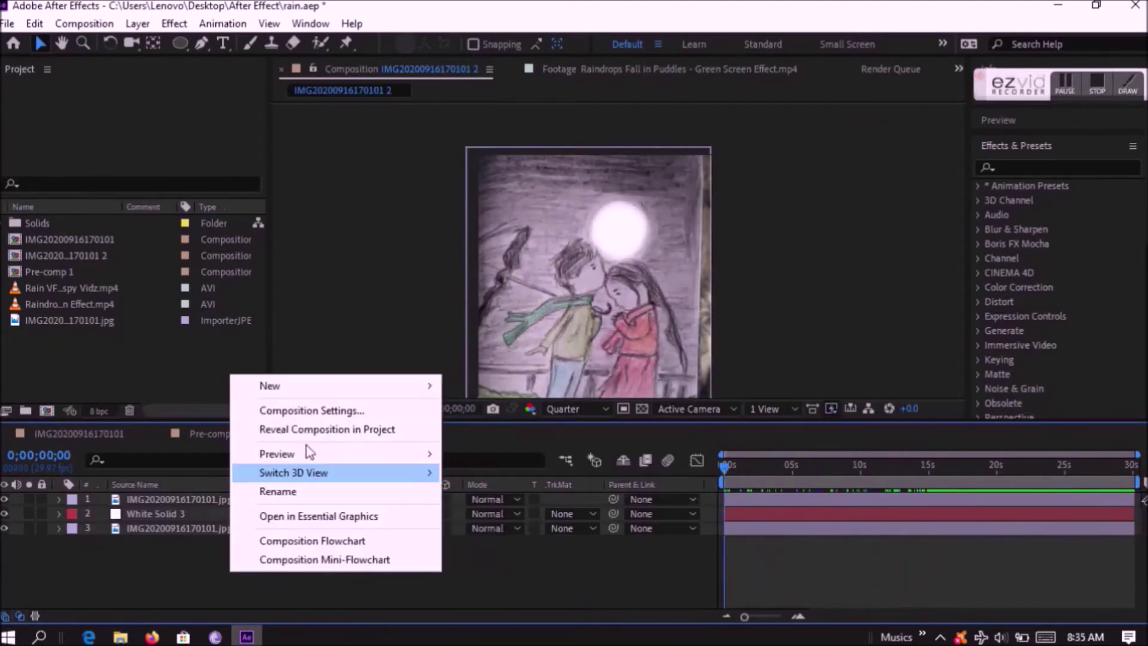
mouse_move(393, 390)
click(482, 429)
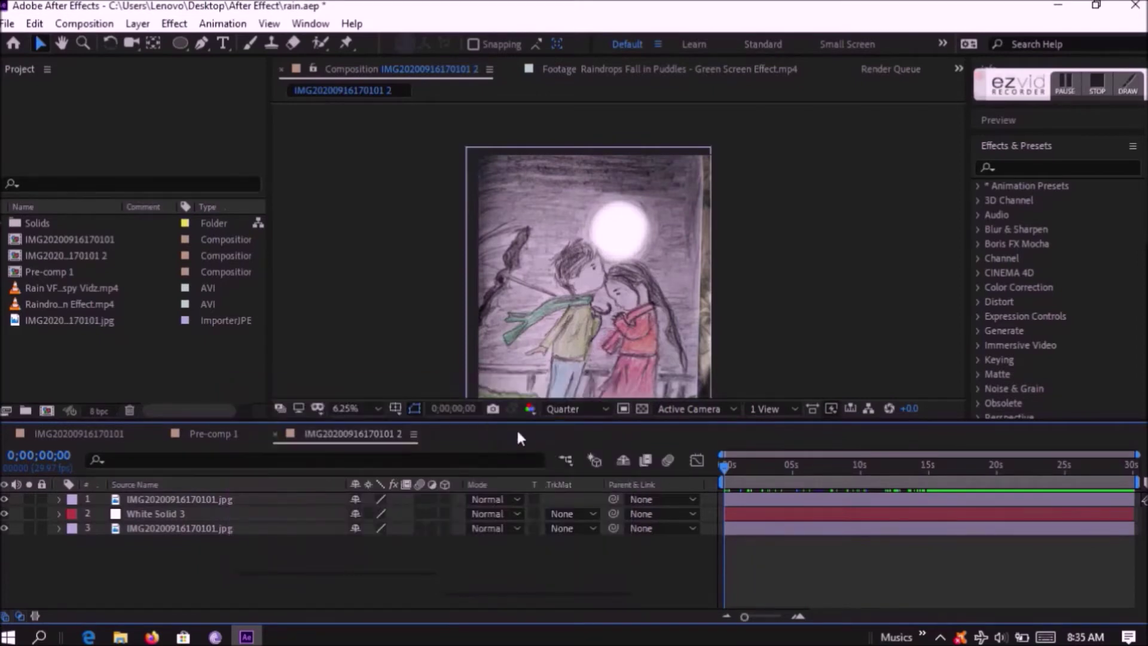
click(565, 417)
drag(259, 549, 246, 593)
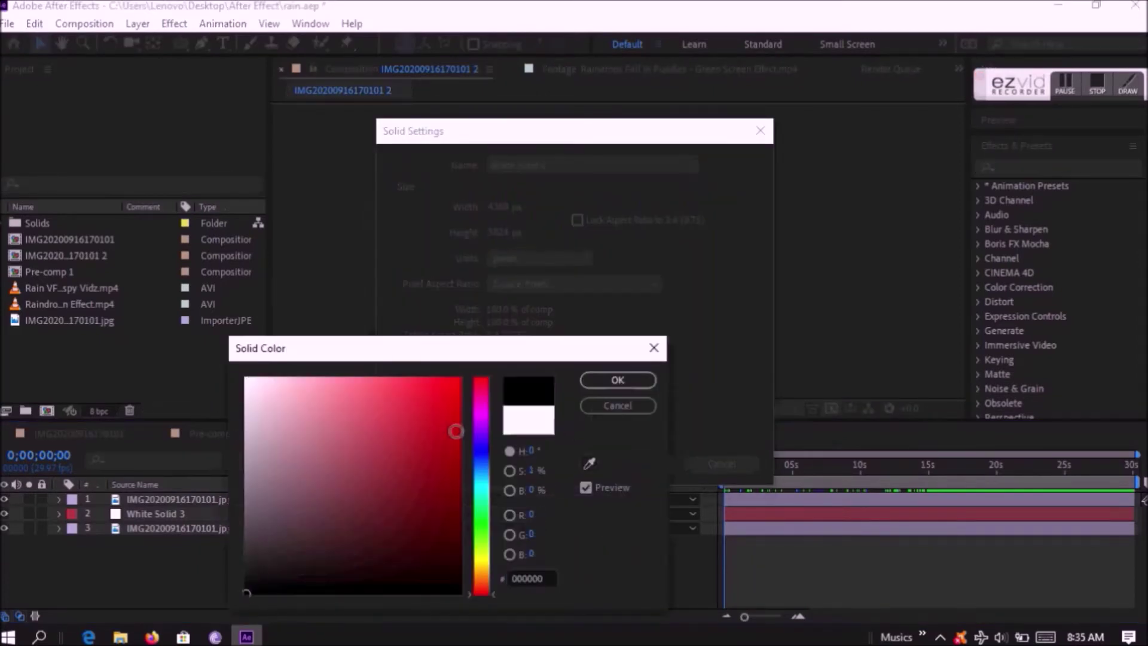
click(618, 380)
click(636, 464)
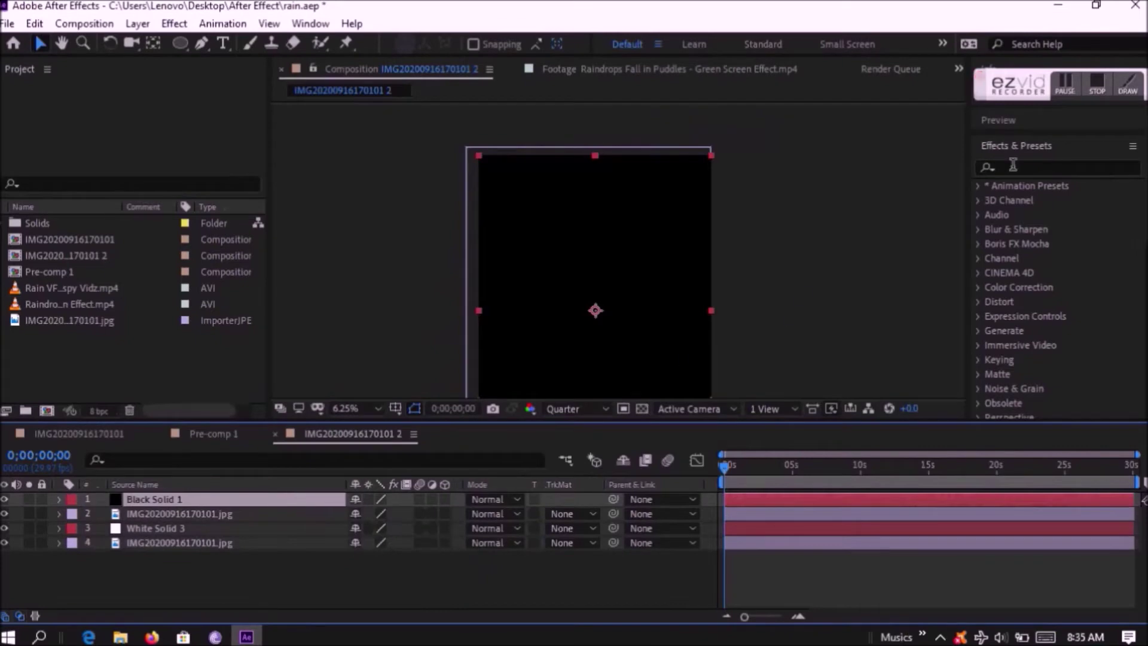
Search the effects for "cc pa" and apply CC Particle World to the black solid
click(1013, 166)
text(cc pa)
drag(1073, 246, 660, 268)
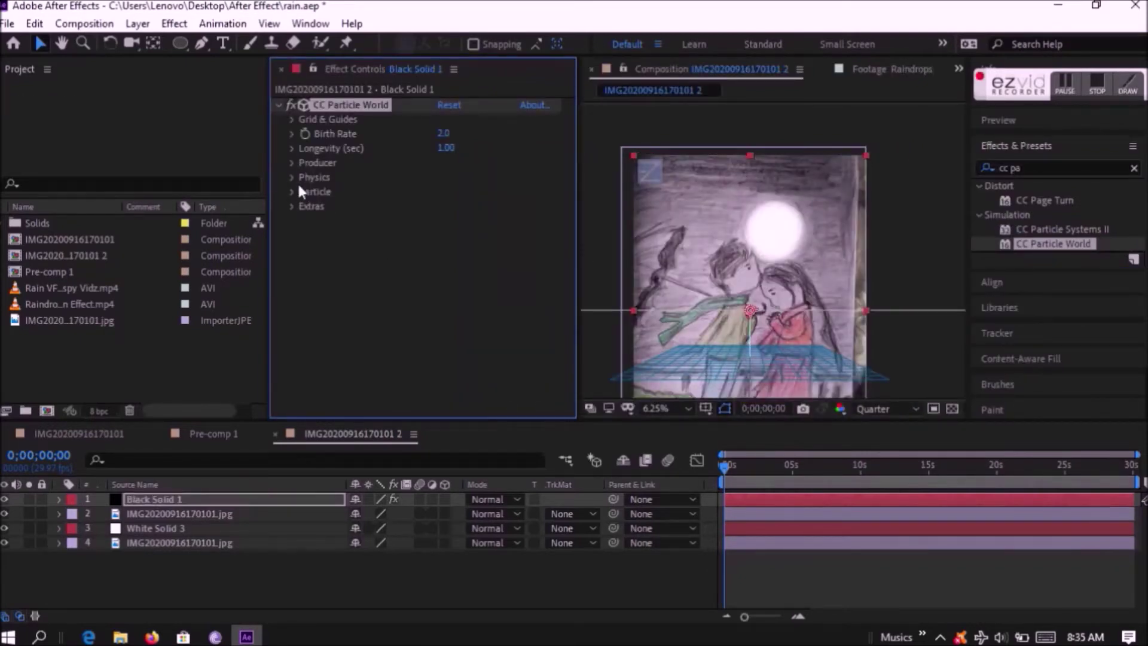
Solo the black solid, move to 0;00;03;02 and set CC Particle World's Particle Type to Faded Sphere
click(292, 191)
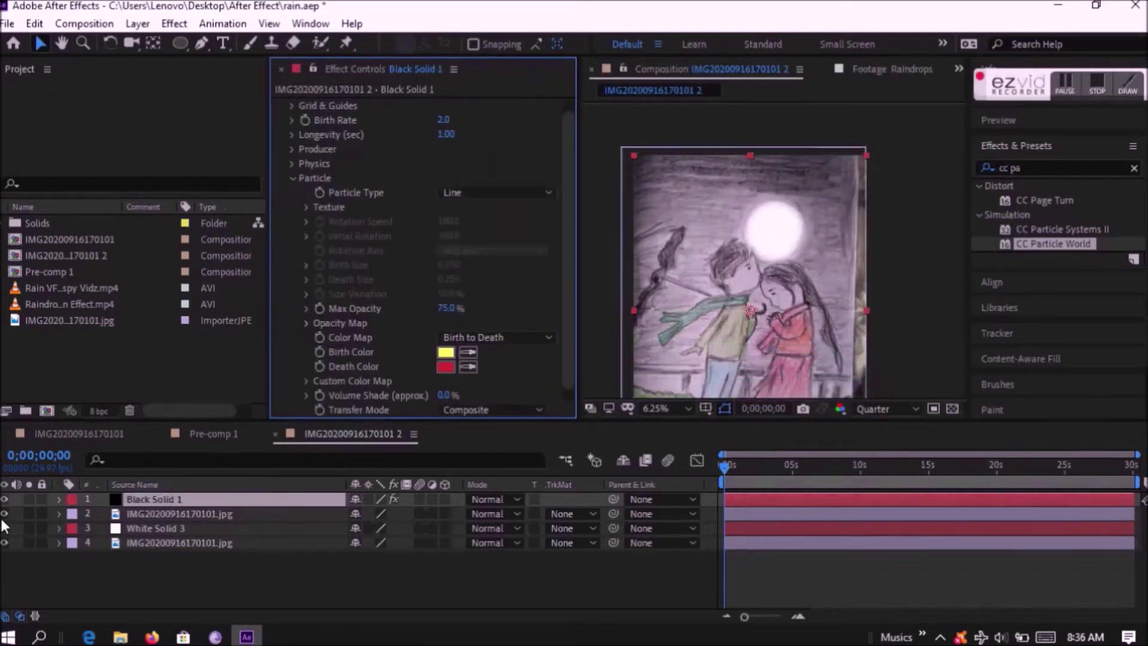
click(28, 500)
click(477, 195)
click(476, 193)
drag(792, 466, 766, 461)
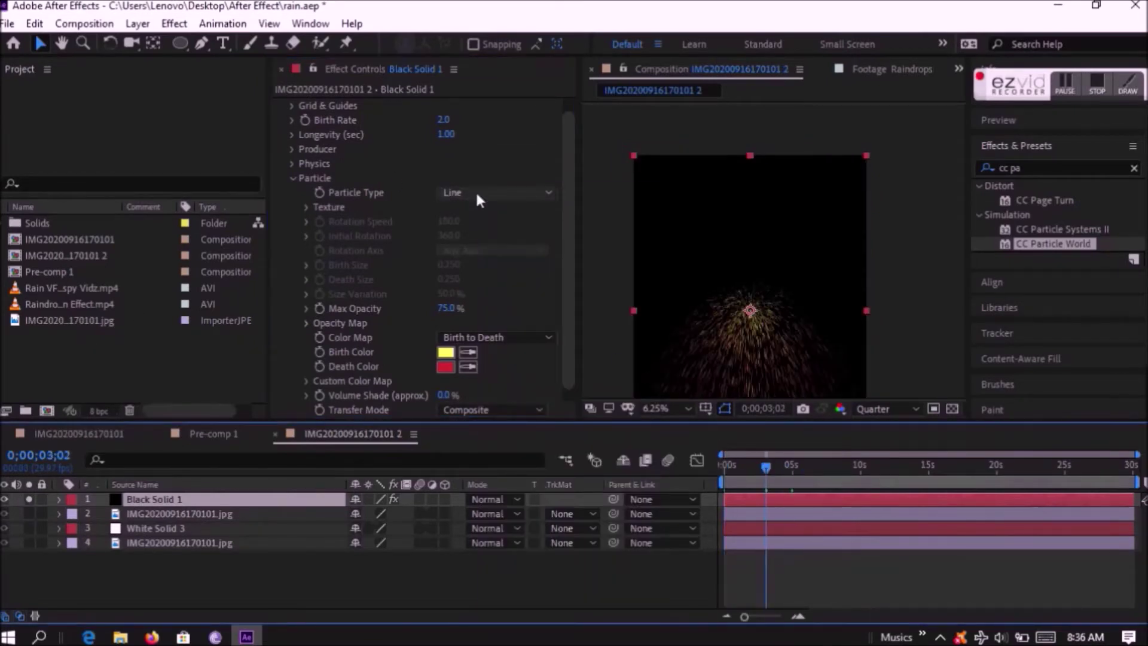
click(476, 193)
click(518, 257)
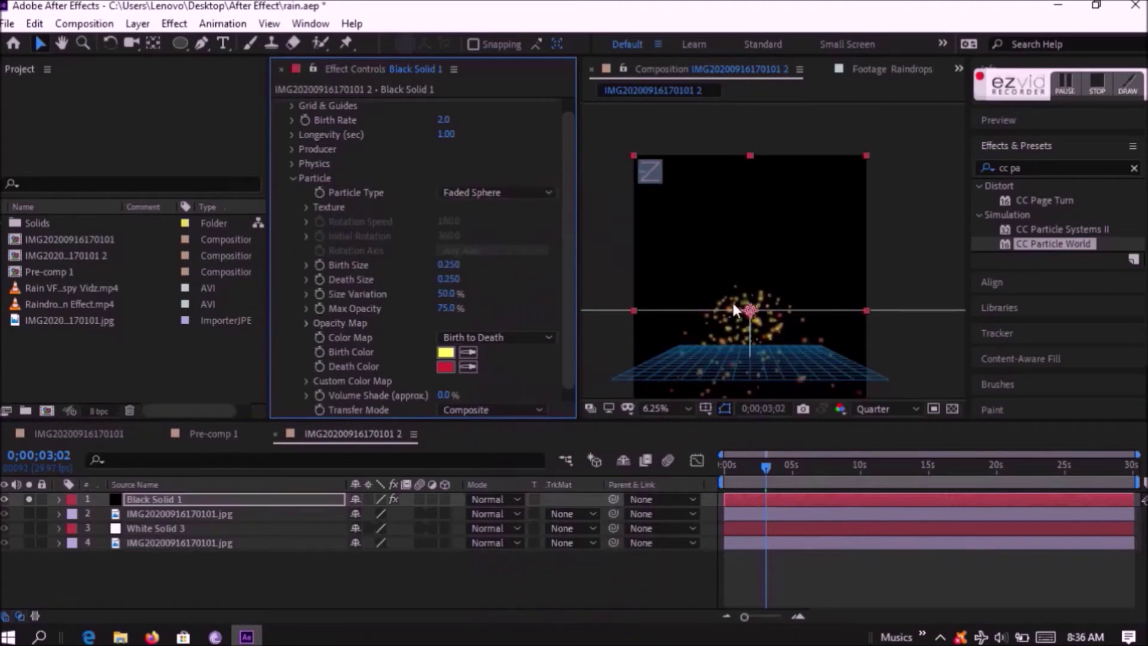
Set the Producer's Position X to 0.09, Radius X to 0.535, and Radius Y and Radius Z to 0.755
click(293, 163)
click(293, 163)
click(293, 149)
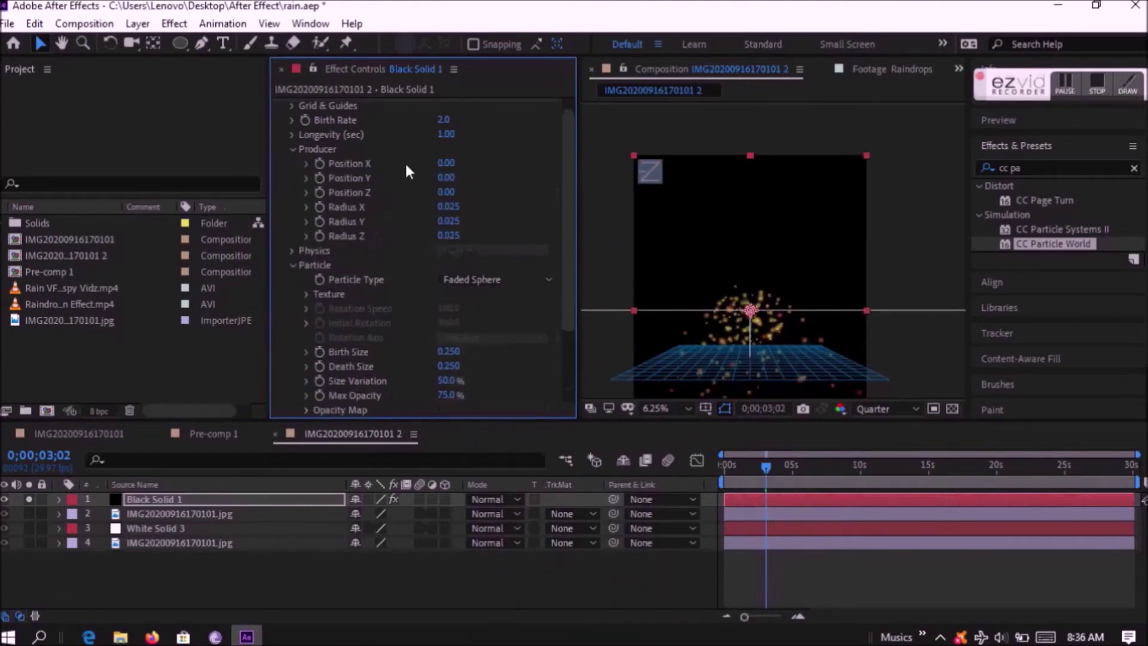
drag(441, 163, 525, 252)
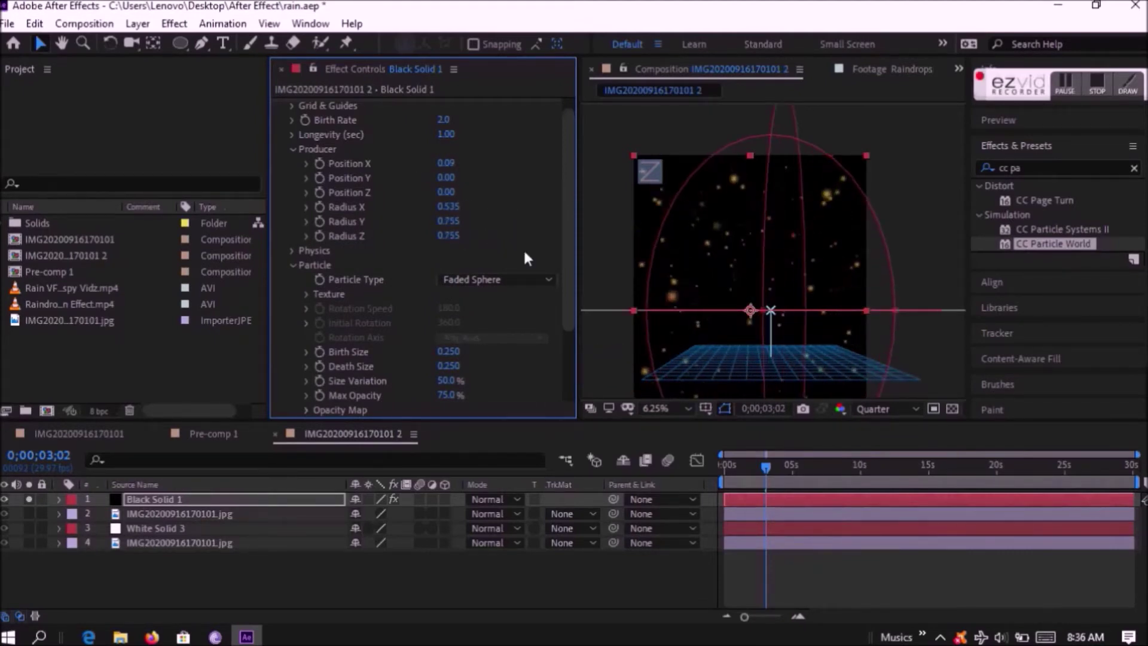
click(293, 149)
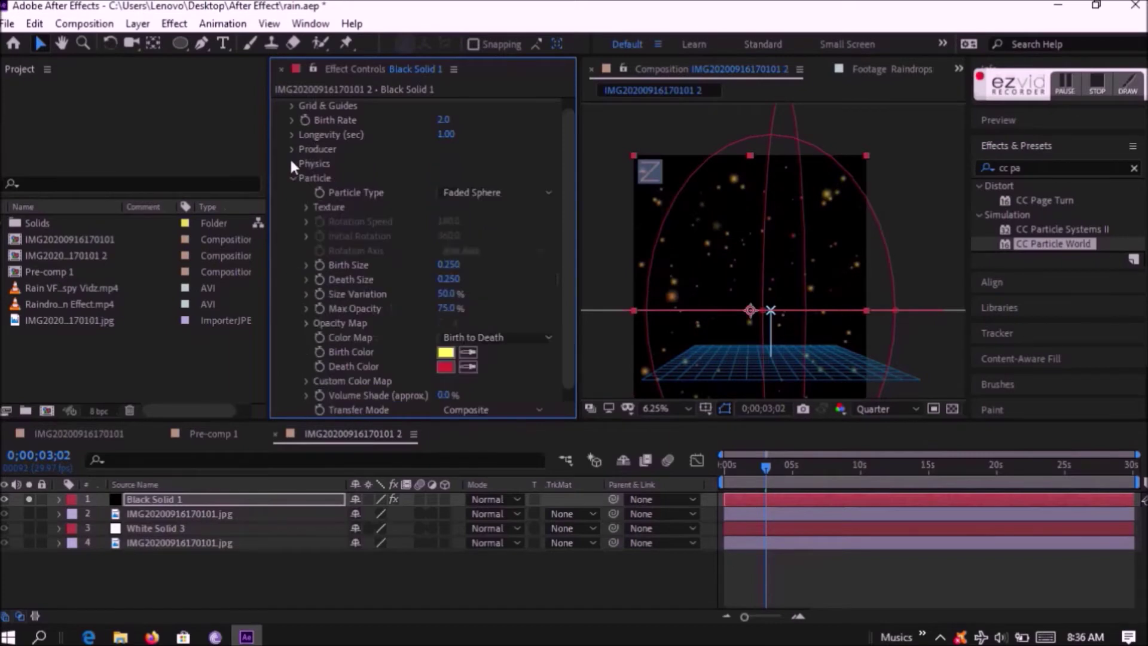
Close the effect settings, turn off solo for the black solid and move to 0;00;02;23
click(281, 69)
click(185, 565)
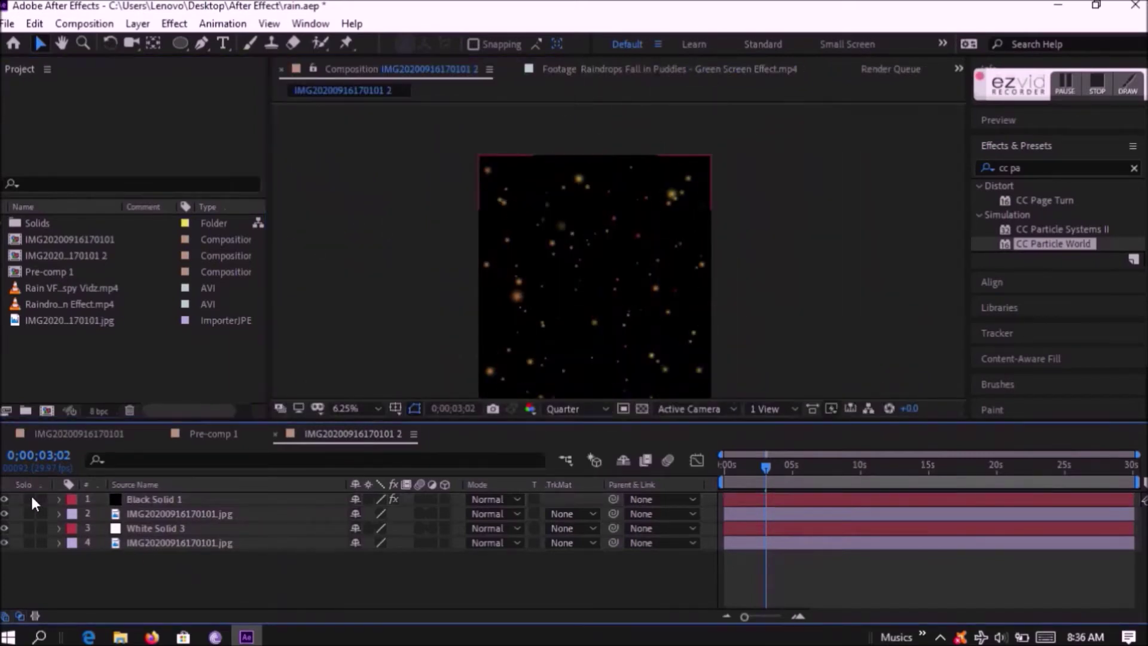
click(29, 499)
mouse_move(757, 465)
mouse_down()
mouse_move(782, 460)
mouse_move(760, 464)
mouse_up()
Open CC Particle World on the black solid and set its Birth Color to white
click(179, 498)
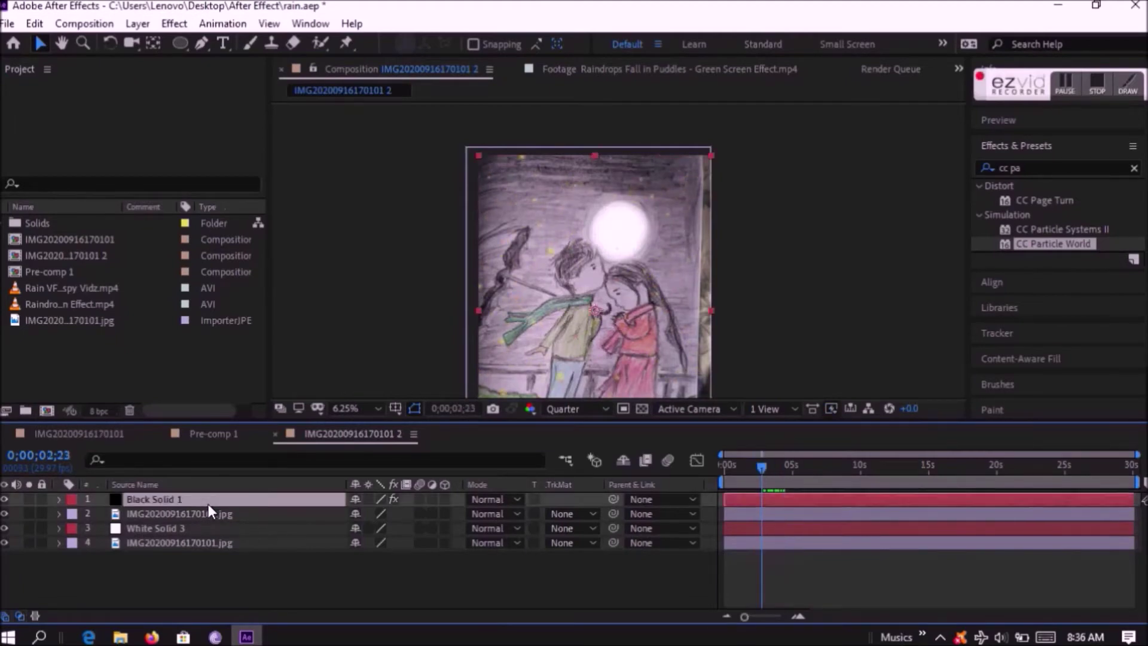
click(59, 499)
click(75, 515)
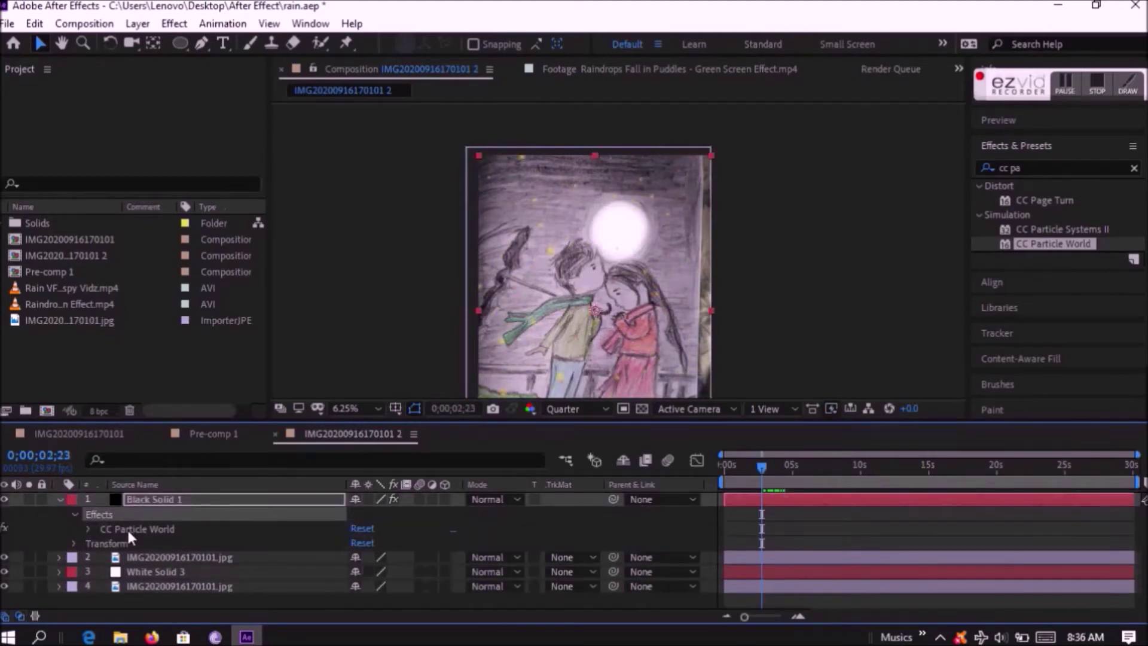
double_click(127, 528)
scroll(407, 197, down, 1)
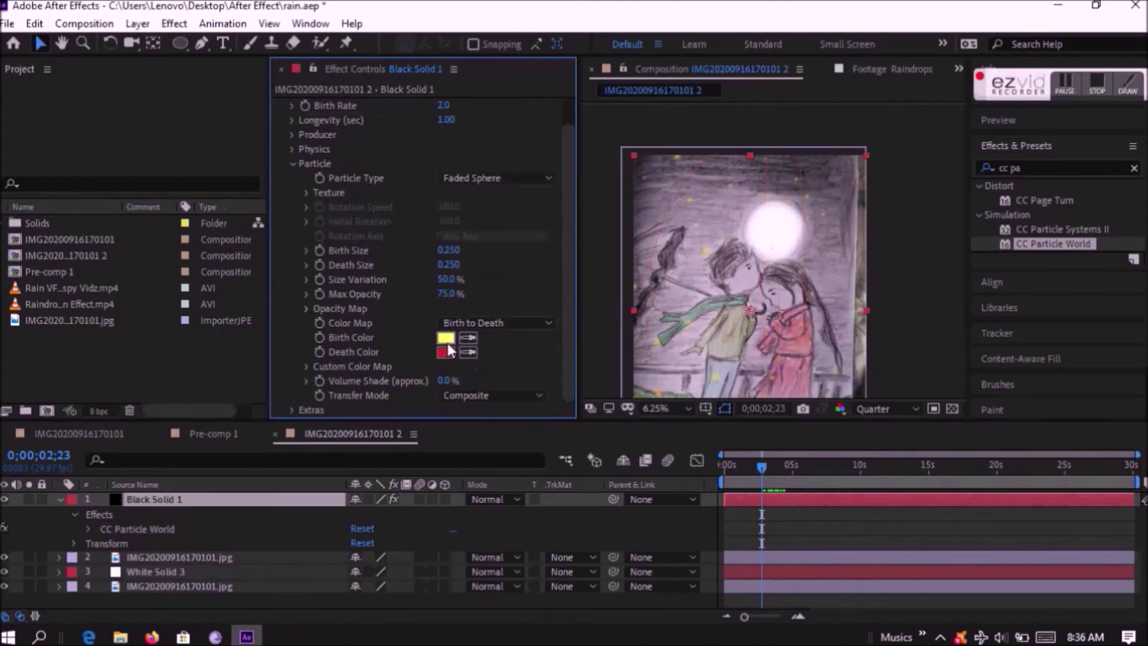
click(446, 338)
click(245, 379)
click(633, 381)
Set CC Particle World's Death Color to the olive shade 7A702B
click(468, 335)
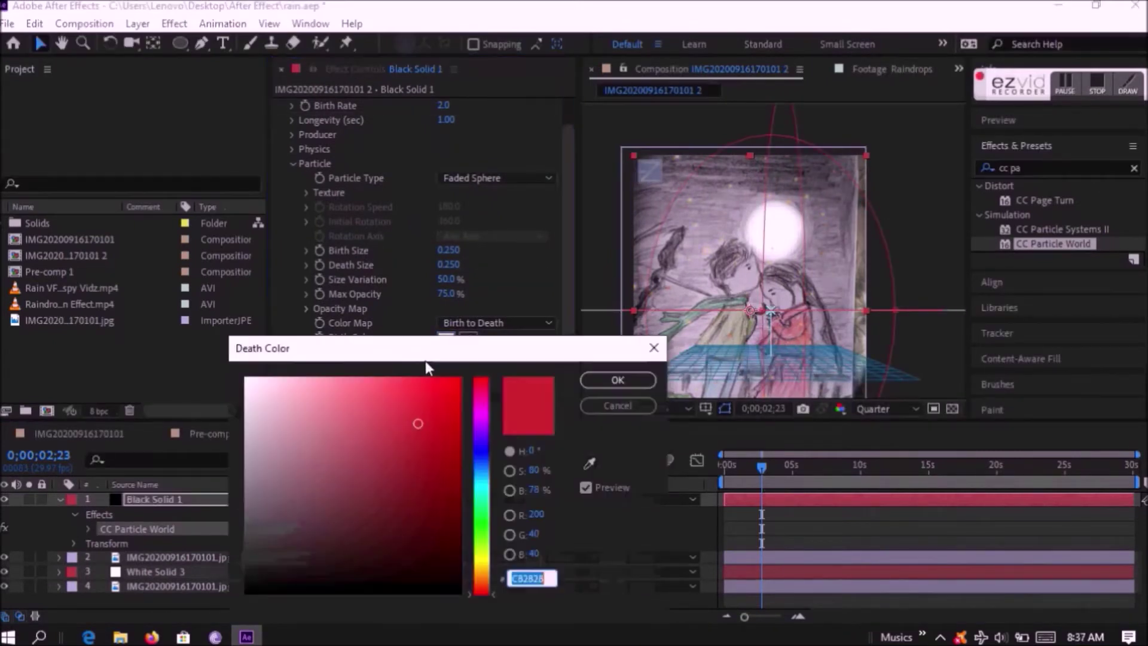
click(482, 562)
click(368, 512)
click(386, 491)
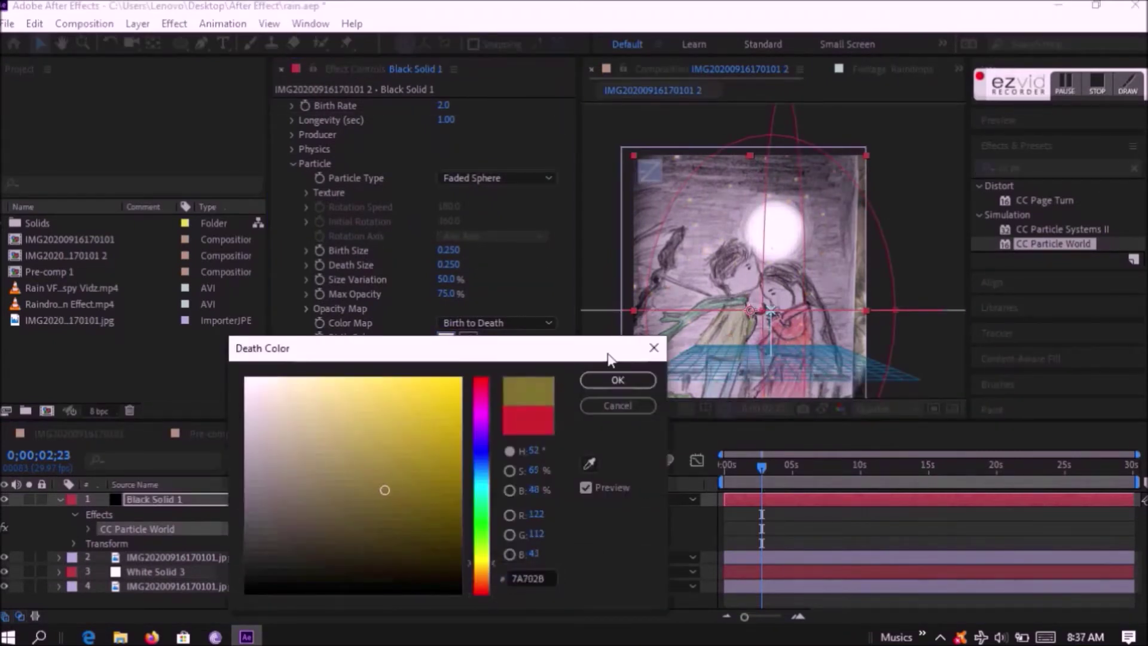
click(618, 379)
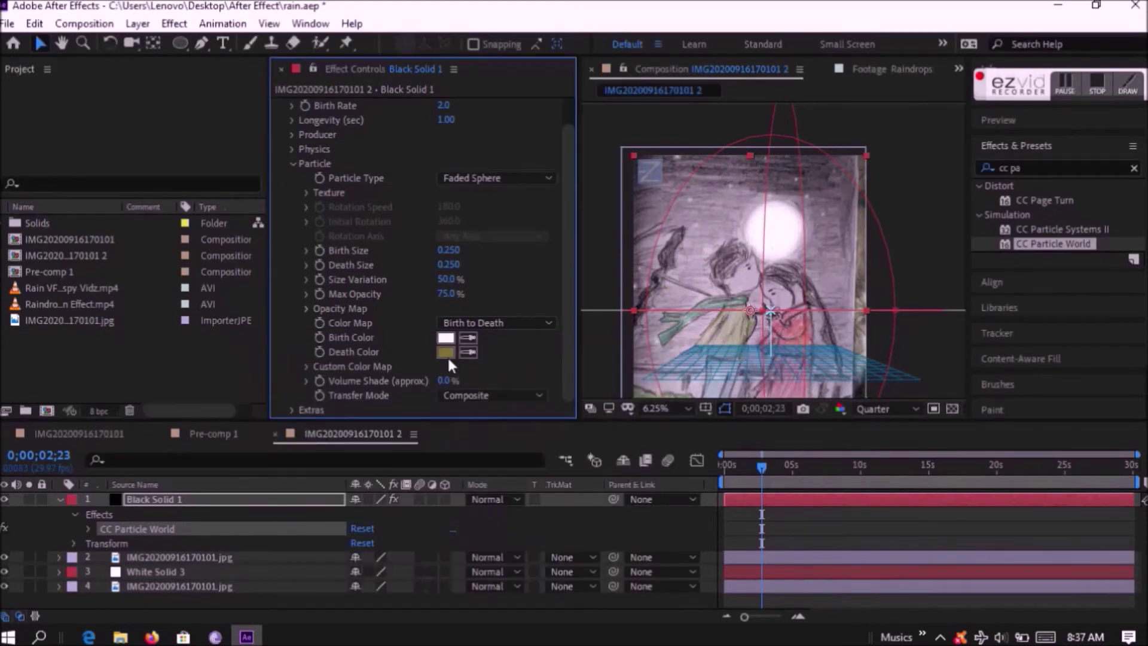
Close the effect settings, move to 0;00;02;24 and collapse the black solid's properties
click(282, 69)
scroll(721, 314, down, 2)
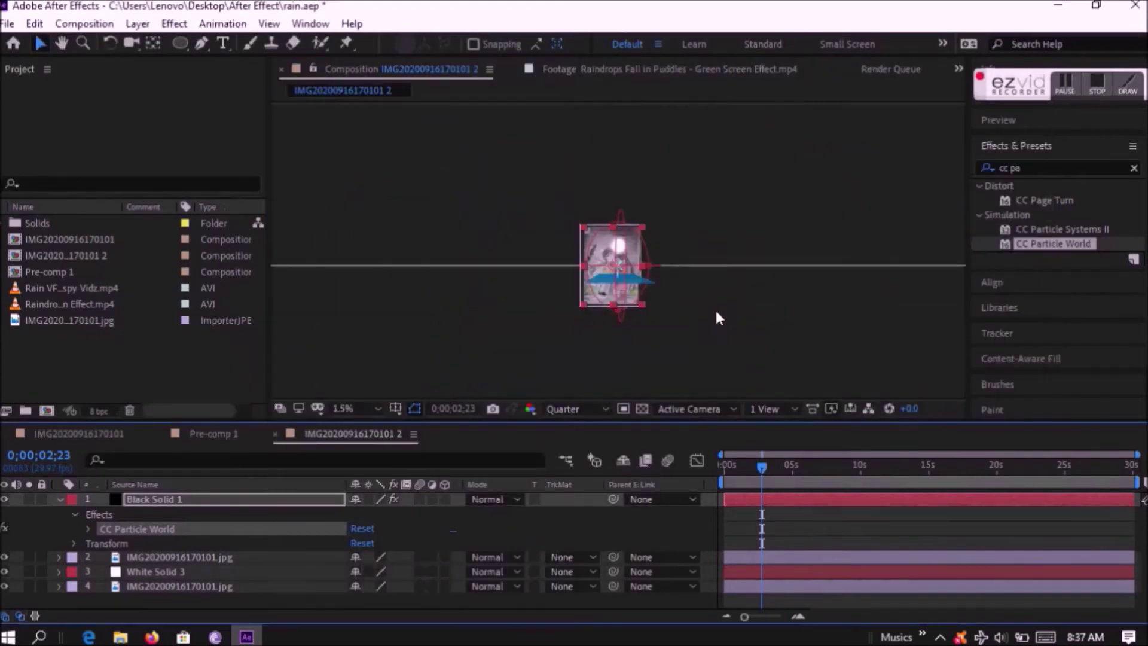
mouse_move(762, 480)
mouse_down()
mouse_move(745, 480)
mouse_move(769, 476)
mouse_move(759, 475)
mouse_up()
scroll(617, 276, up, 2)
key(comma)
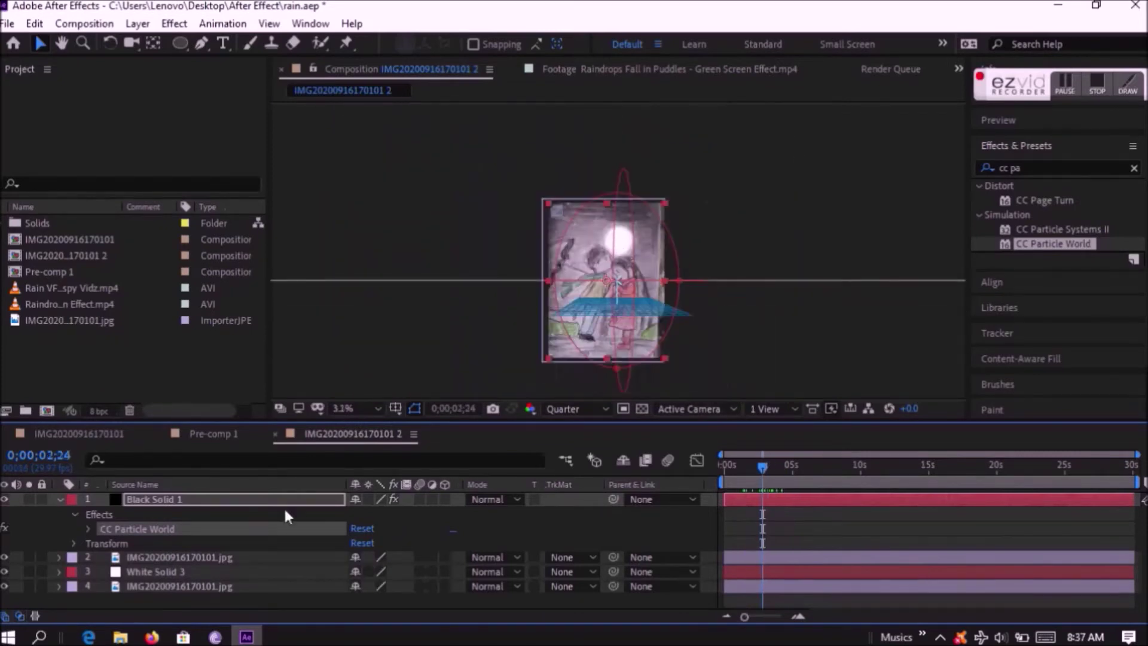
click(245, 598)
click(60, 499)
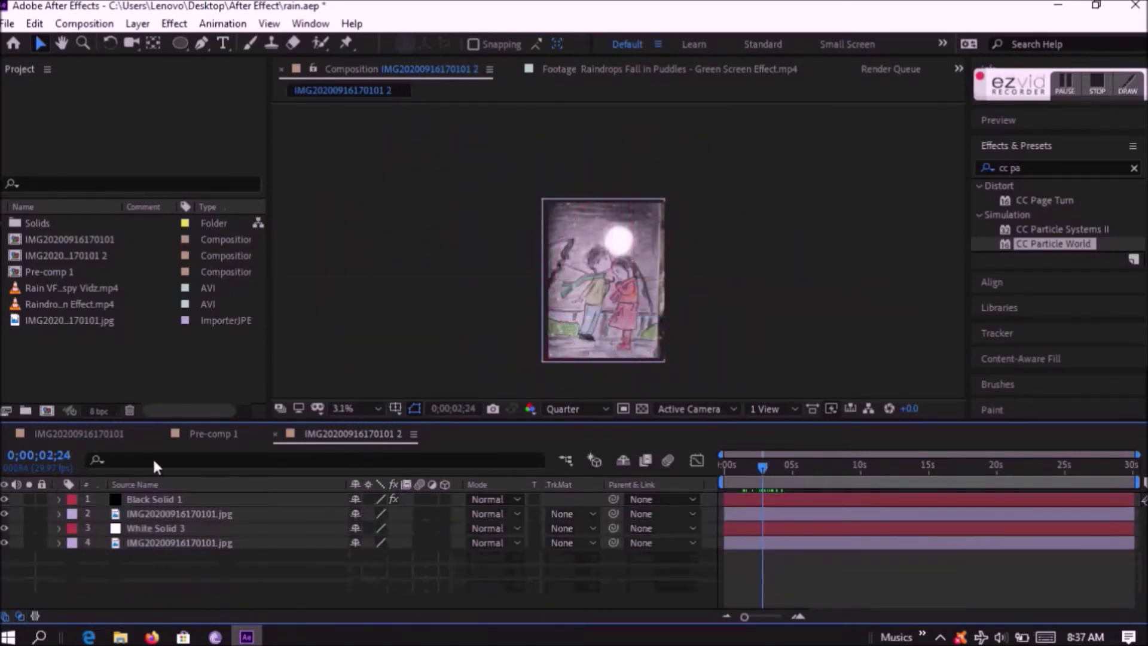
Open the Rain VFX footage, find its green-screen rain section and ripple-insert it into the composition at 0;00;02;24
double_click(66, 288)
drag(601, 371, 801, 361)
click(781, 371)
click(744, 388)
click(744, 389)
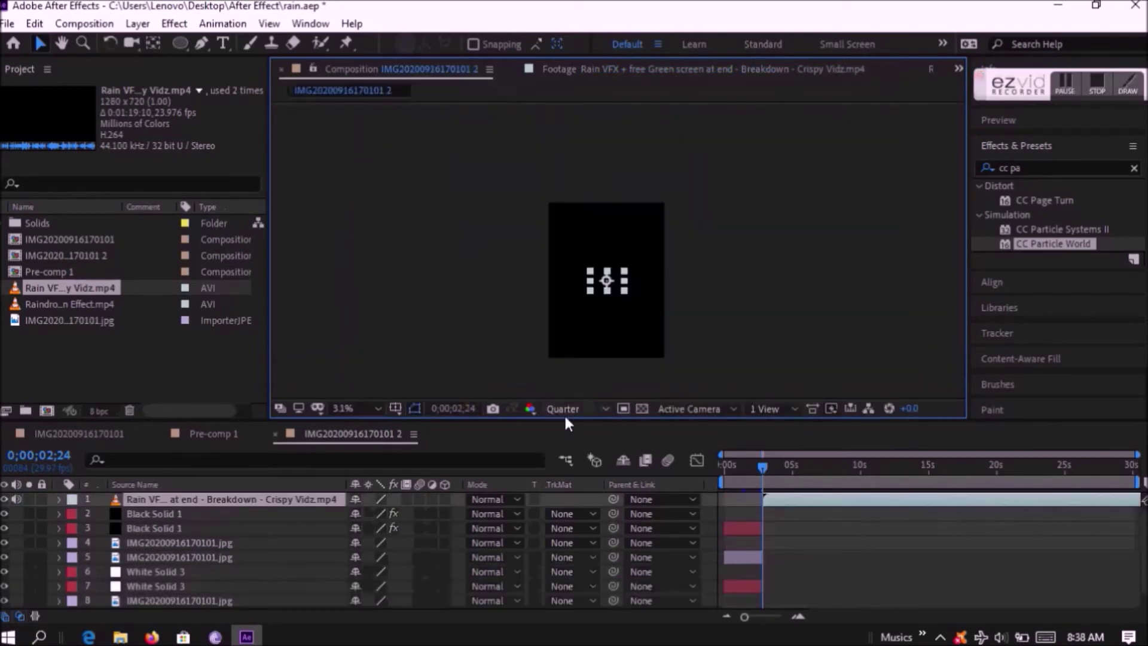
key(period)
key(period)
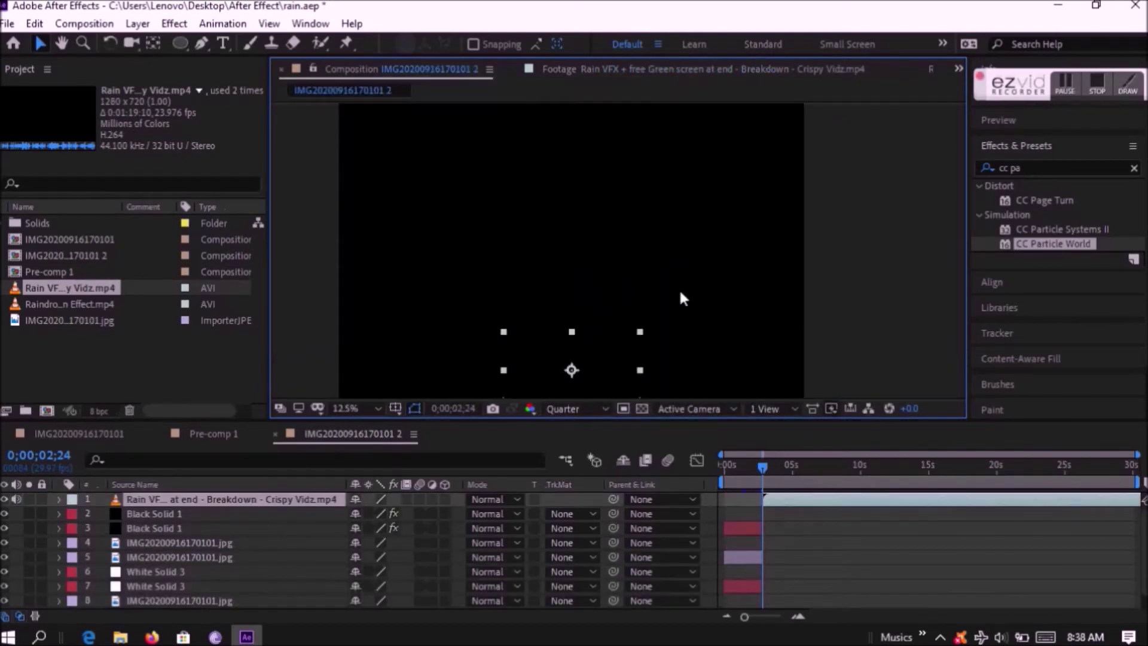
Solo the rain clip, scale it to 301% and place it over the upper part of the drawing
click(221, 499)
key(s)
drag(395, 514, 491, 514)
drag(396, 517, 410, 517)
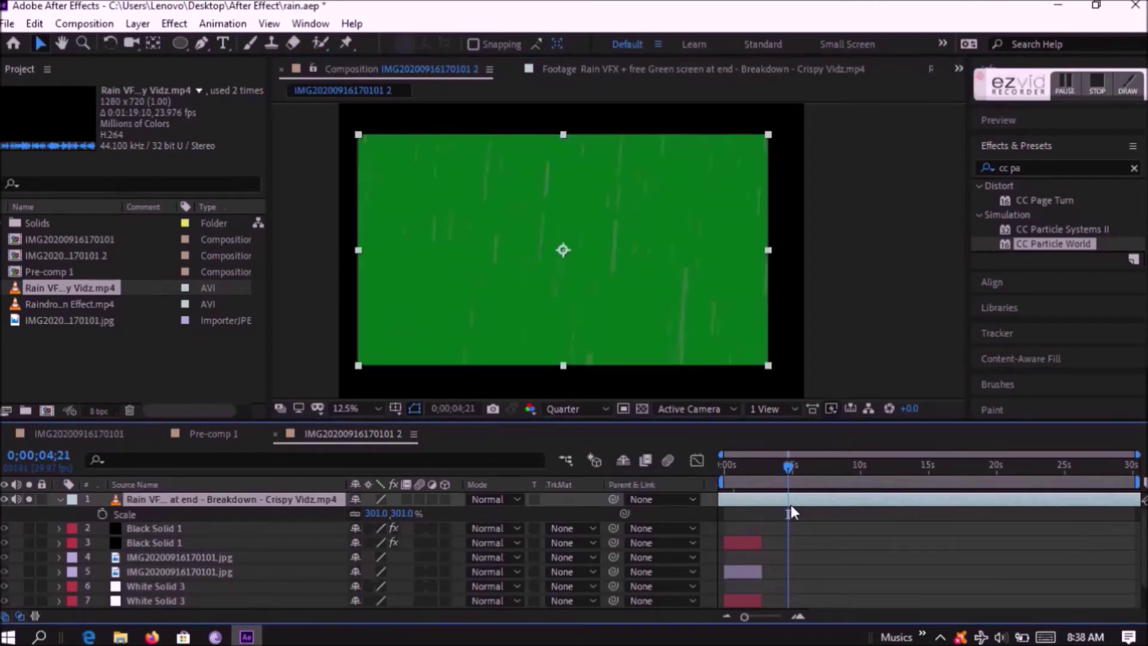
Split the rain clip at 0;00;04;21, delete the earlier part and move the rest to the composition's start
key(ctrl+shift+d)
click(759, 516)
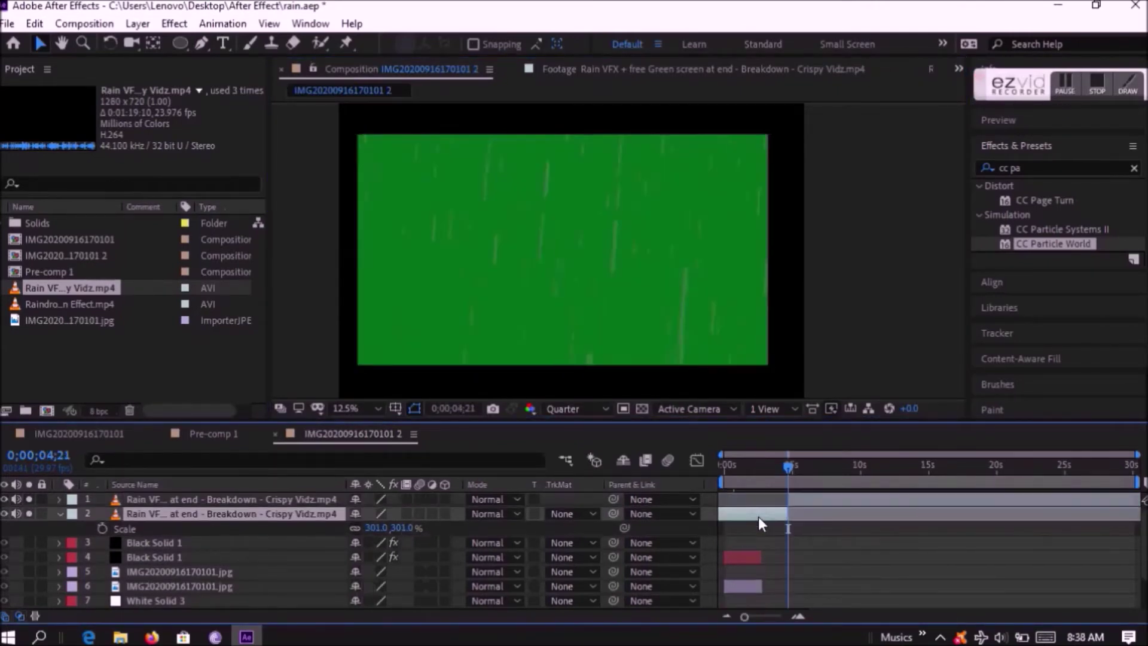
key(Delete)
click(846, 498)
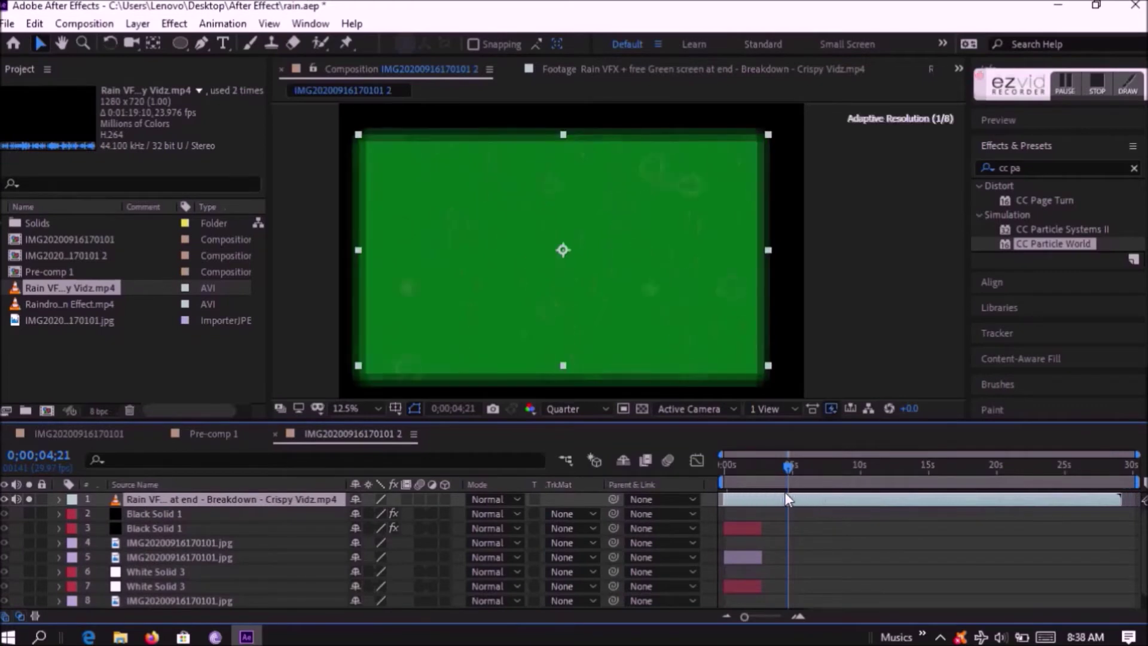
Split the rain clip at 0;00;07;15 and delete the part after it
drag(791, 464, 826, 466)
key(ctrl+shift+d)
key(Delete)
click(804, 499)
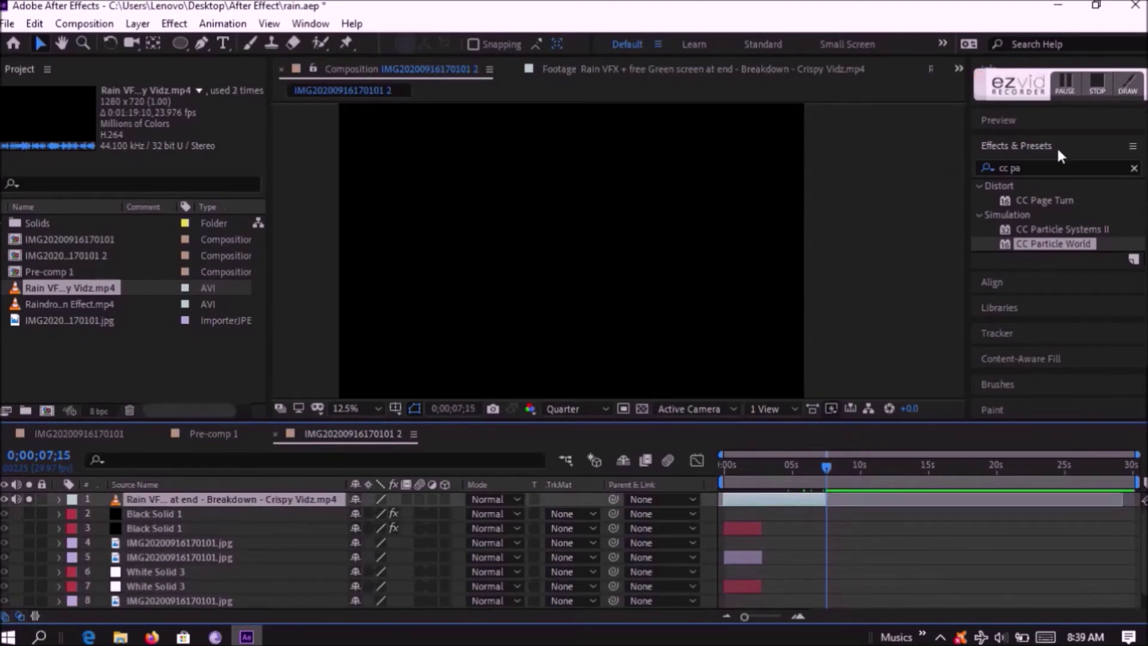
Search the effects for "keyligh" and apply Keylight (1.2) to the rain clip
click(1057, 167)
text(keyligh)
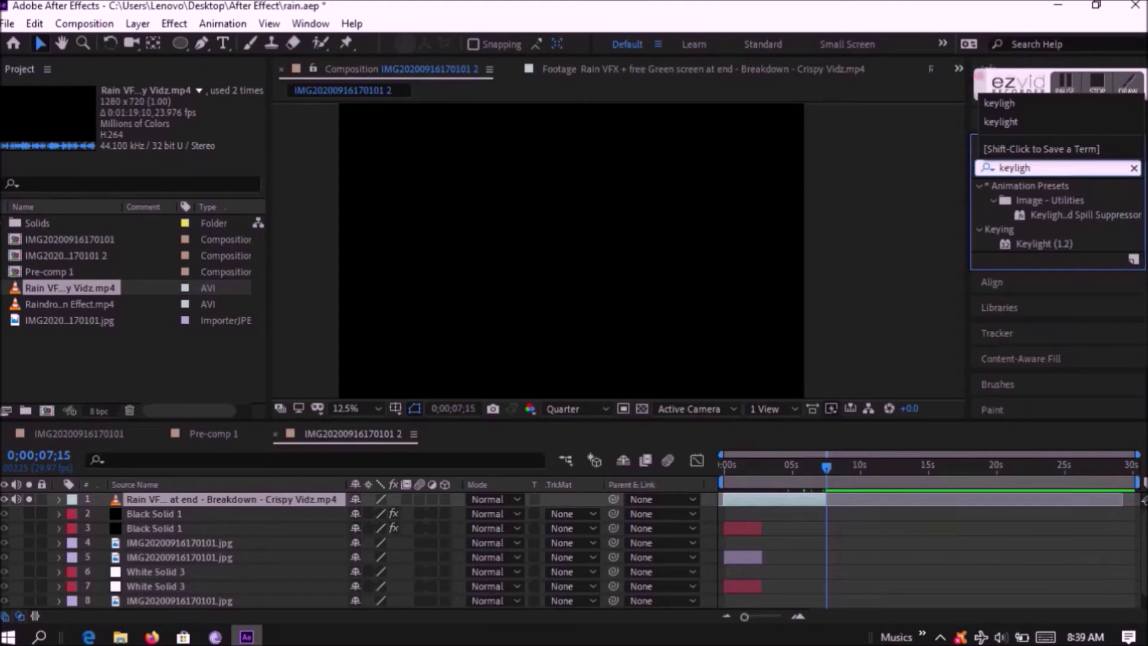
drag(1043, 244, 300, 497)
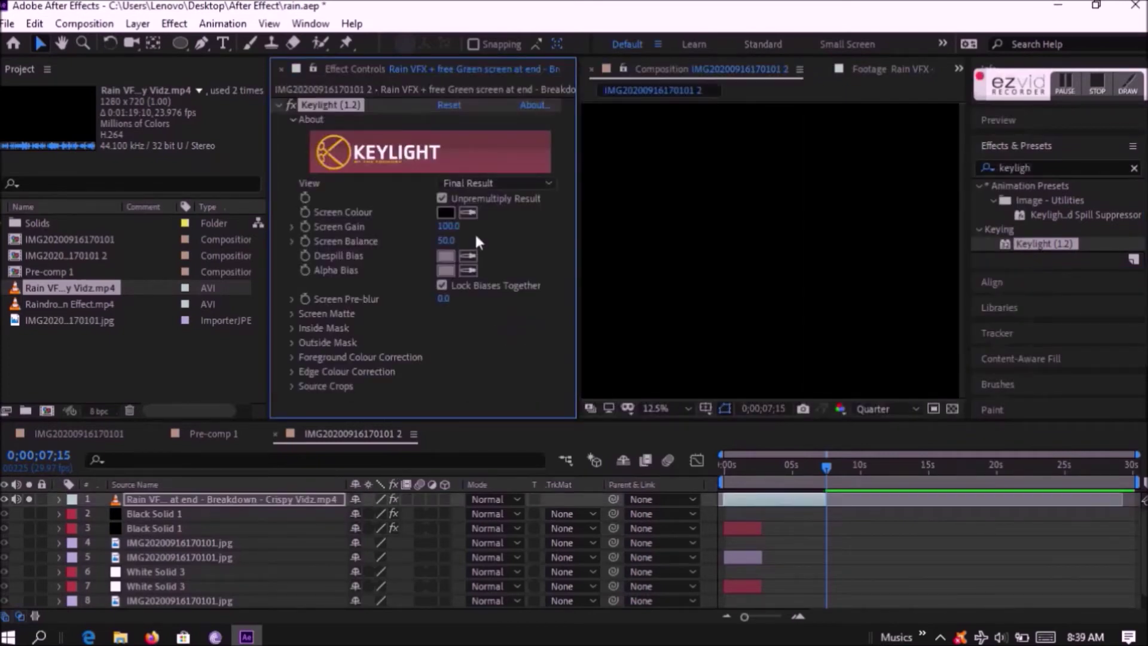
Sample the green background at 0;00;02;23 as Keylight's Screen Colour and close the effect settings
click(762, 465)
click(468, 212)
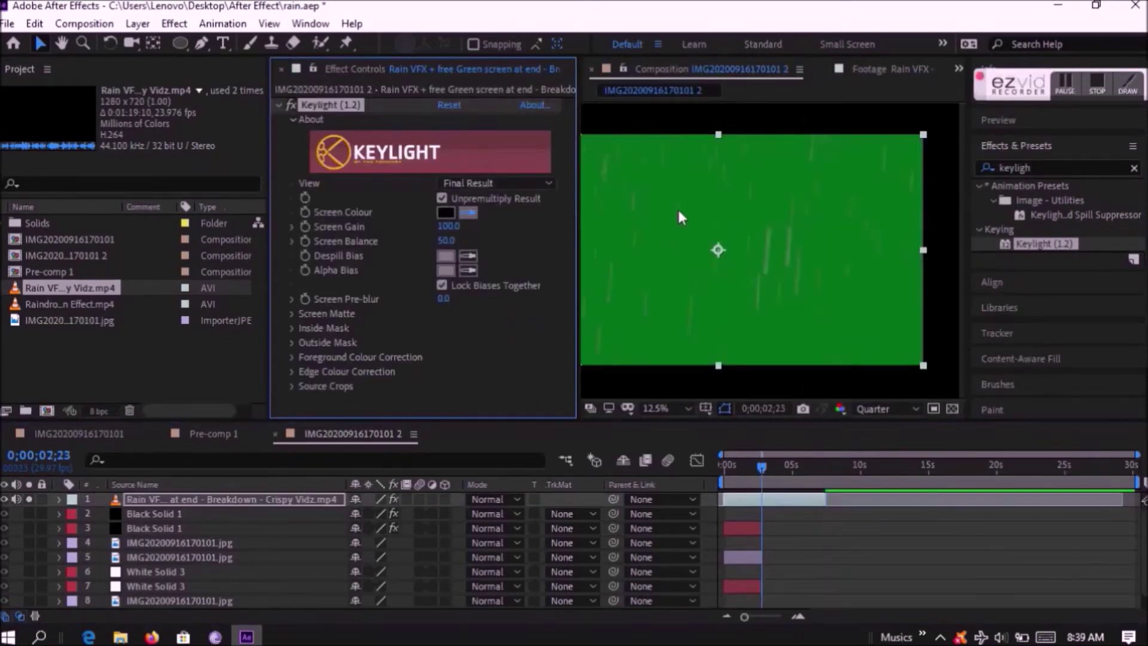
click(683, 202)
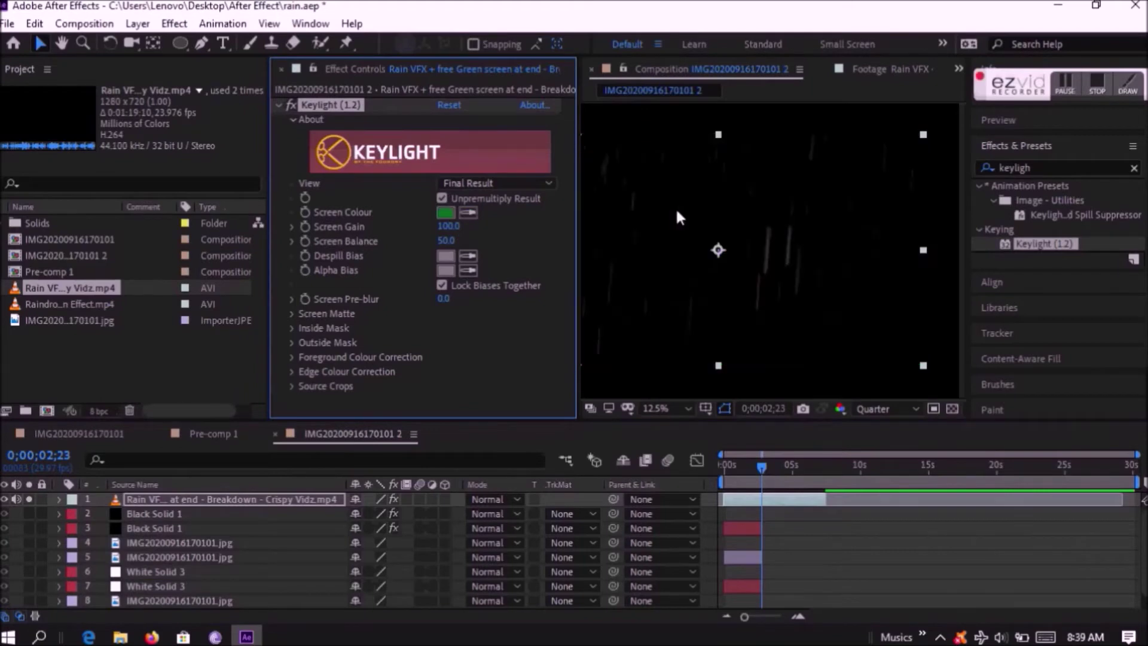
click(282, 71)
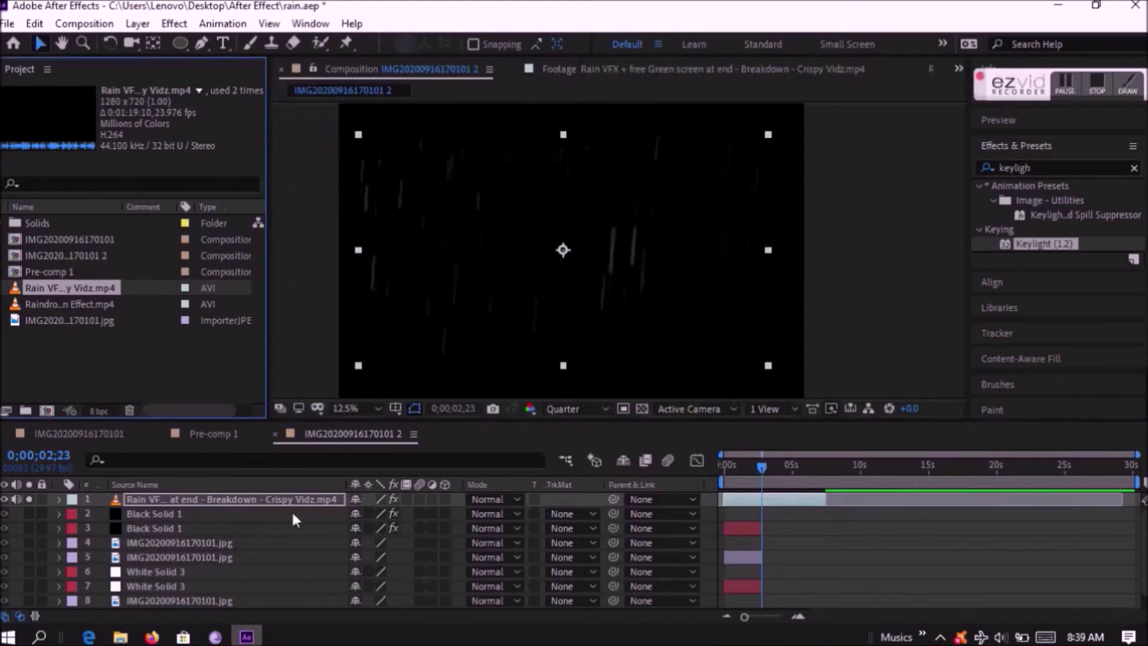
Turn off solo for the rain clip and examine the rain over the drawing at several times up to 0;00;02;02
click(744, 466)
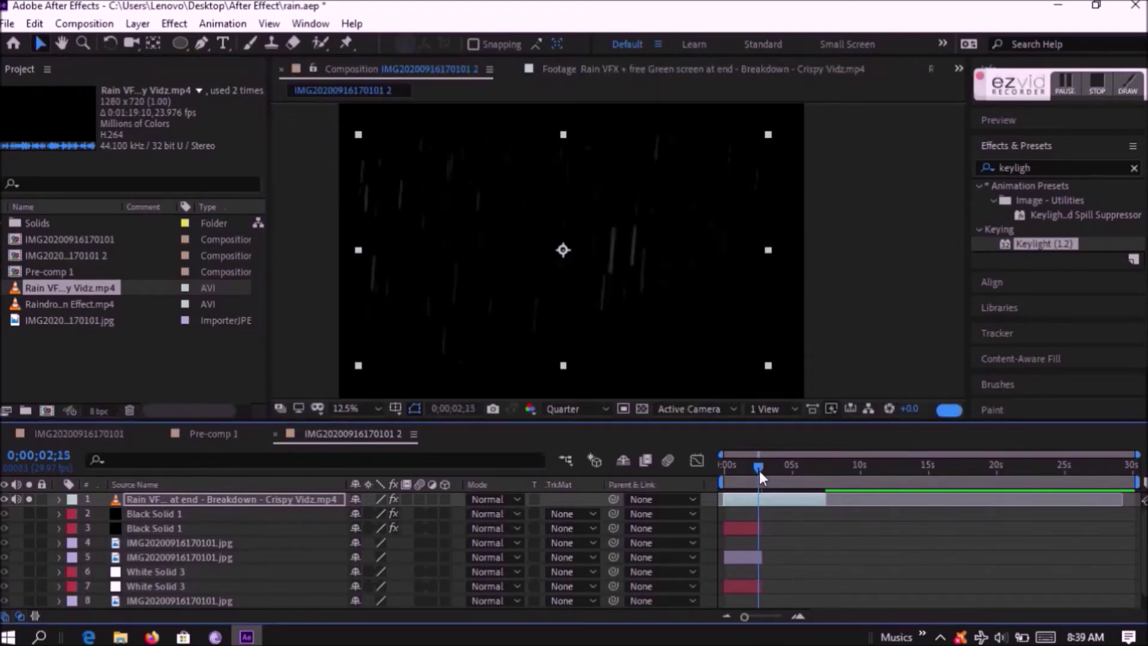
click(30, 501)
scroll(602, 279, down, 1)
scroll(602, 280, up, 1)
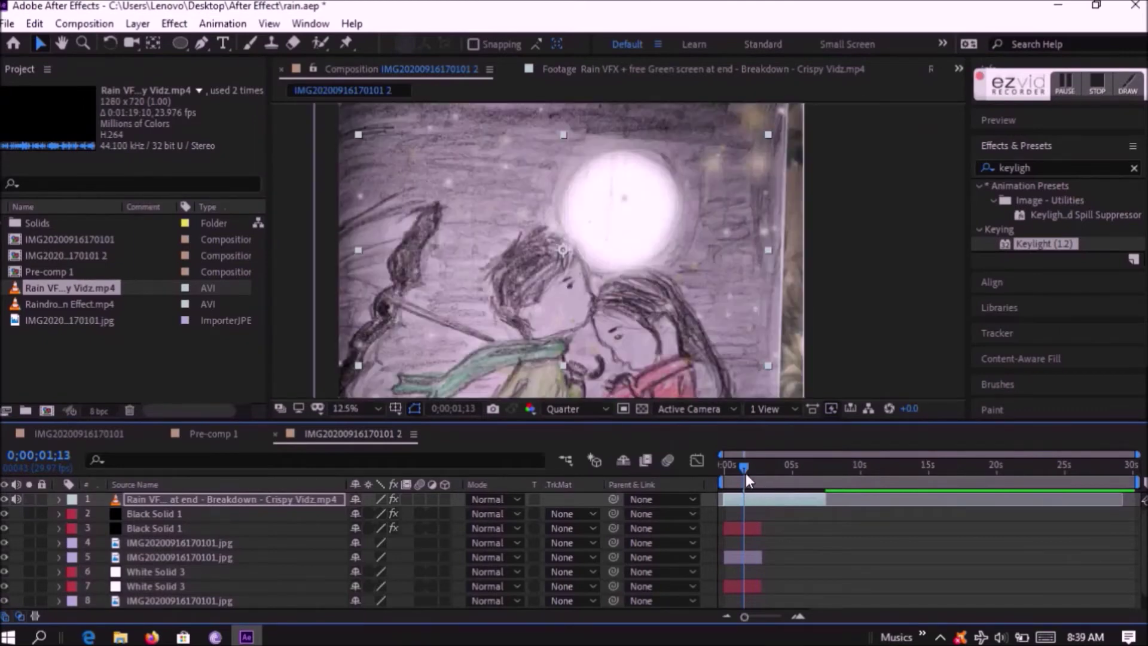
drag(744, 468, 730, 459)
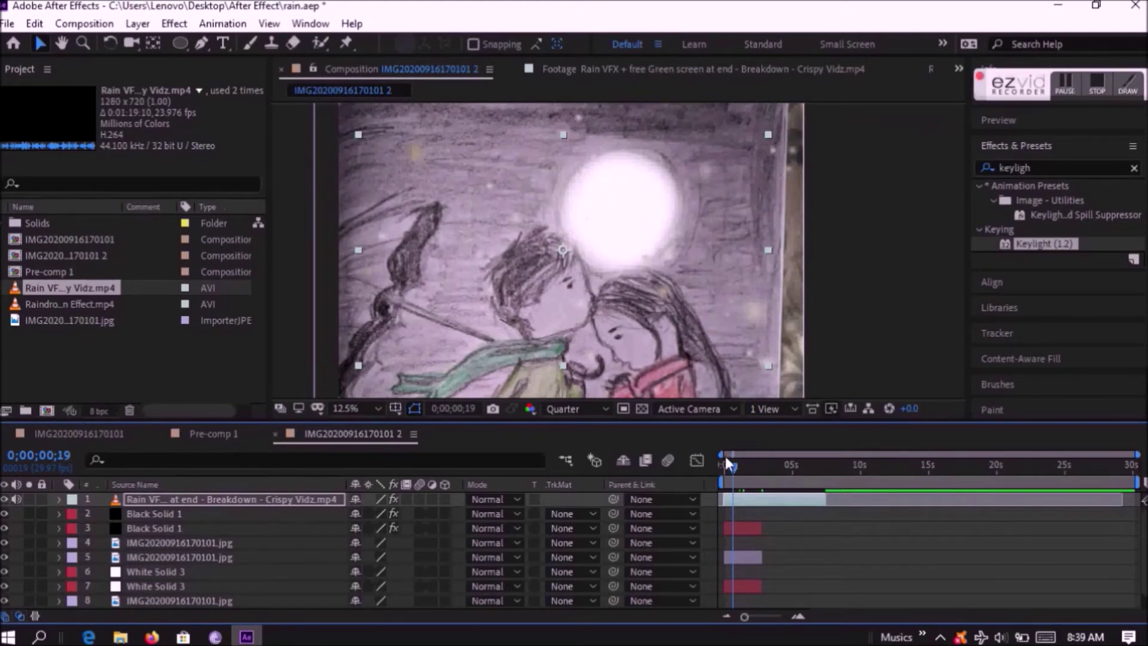
click(753, 465)
scroll(638, 211, up, 2)
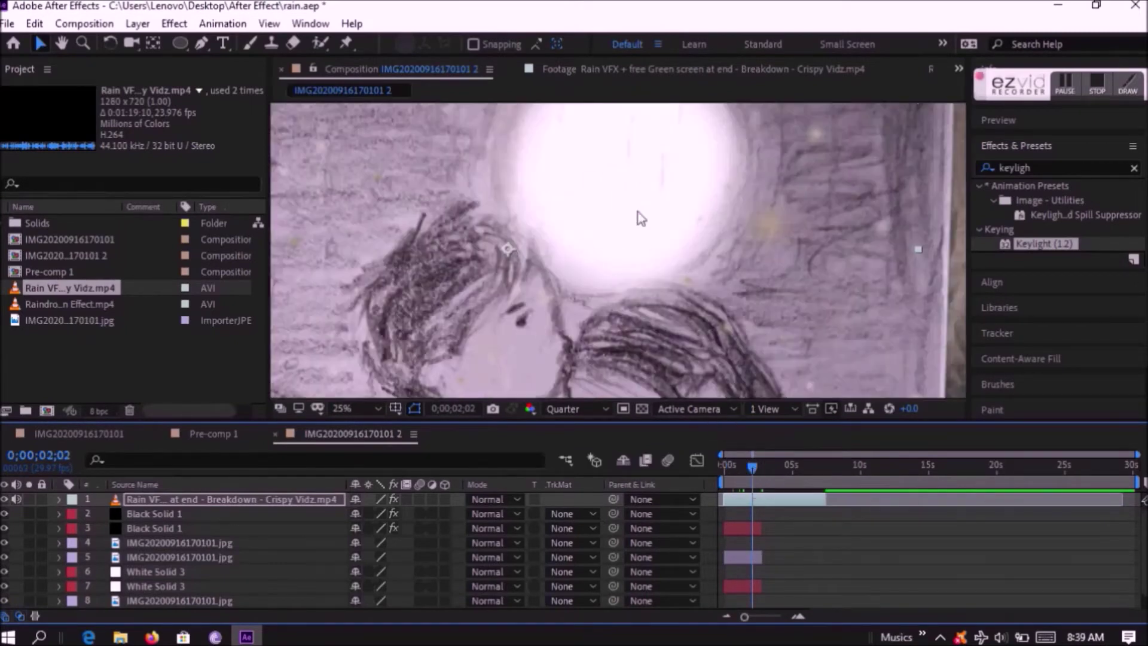
drag(592, 265, 748, 198)
drag(511, 271, 610, 399)
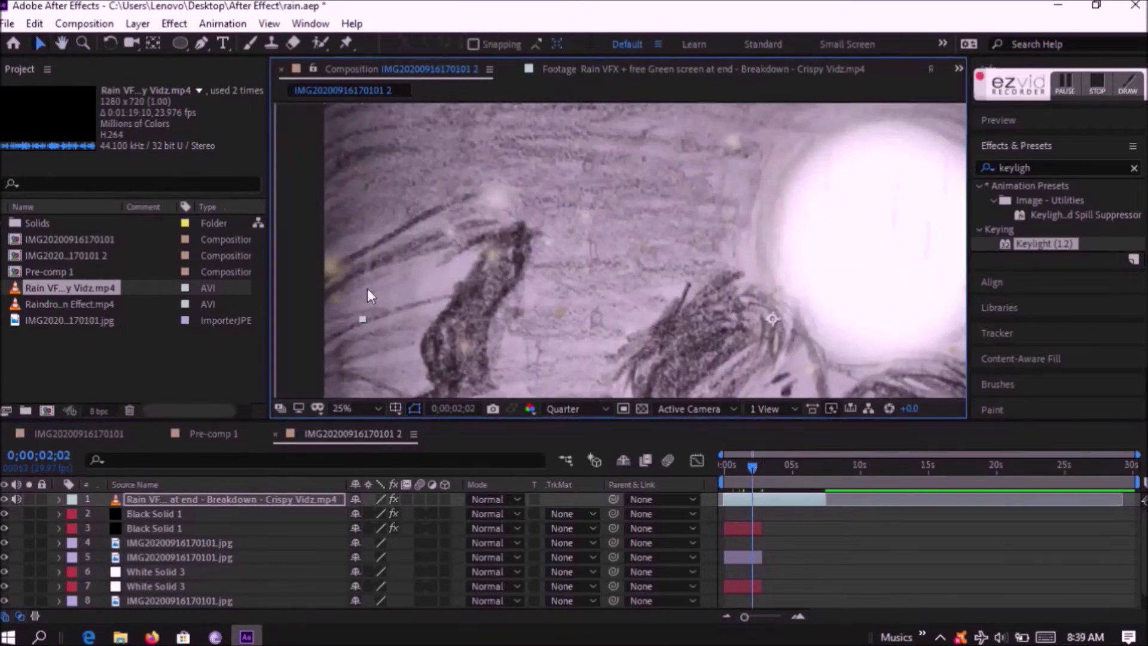
drag(774, 458, 731, 468)
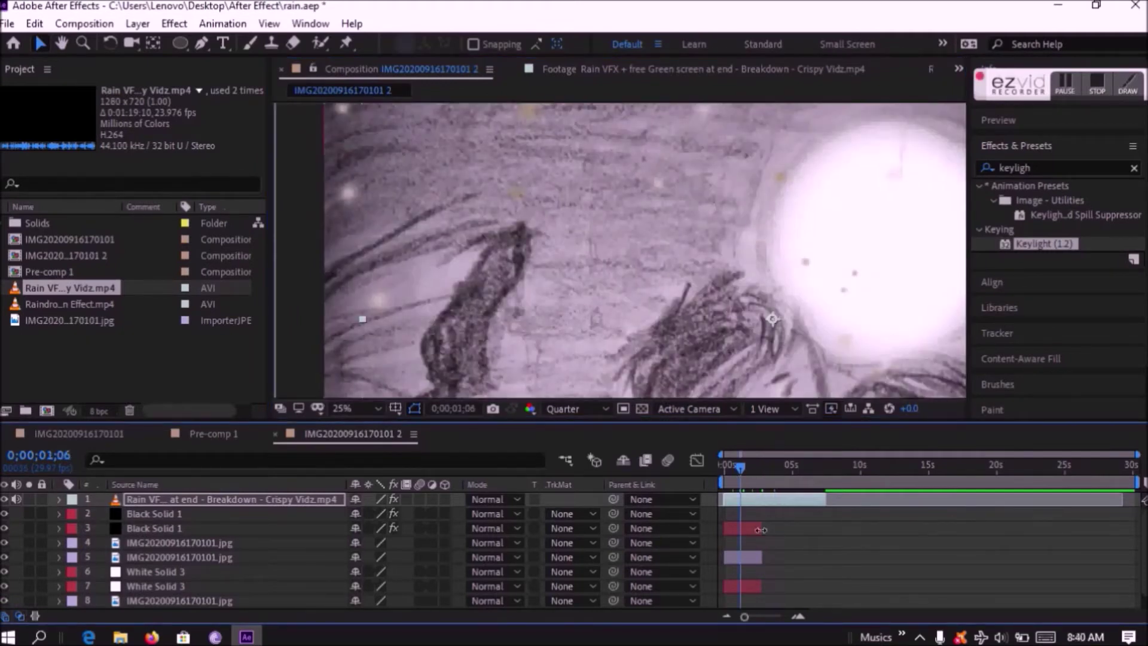
Extend the shortened black solid, drawing and white solid layers to around the end of the composition
drag(761, 530, 1095, 541)
drag(759, 558, 1106, 557)
scroll(755, 573, down, 1)
key(ctrl+shift+a)
key(ctrl+a)
drag(759, 573, 1124, 577)
click(1015, 527)
scroll(1015, 527, up, 1)
Move to 0;00;08;19 and toggle layer visibility to find which layer covers the drawing with black
drag(742, 470, 841, 470)
scroll(472, 527, down, 1)
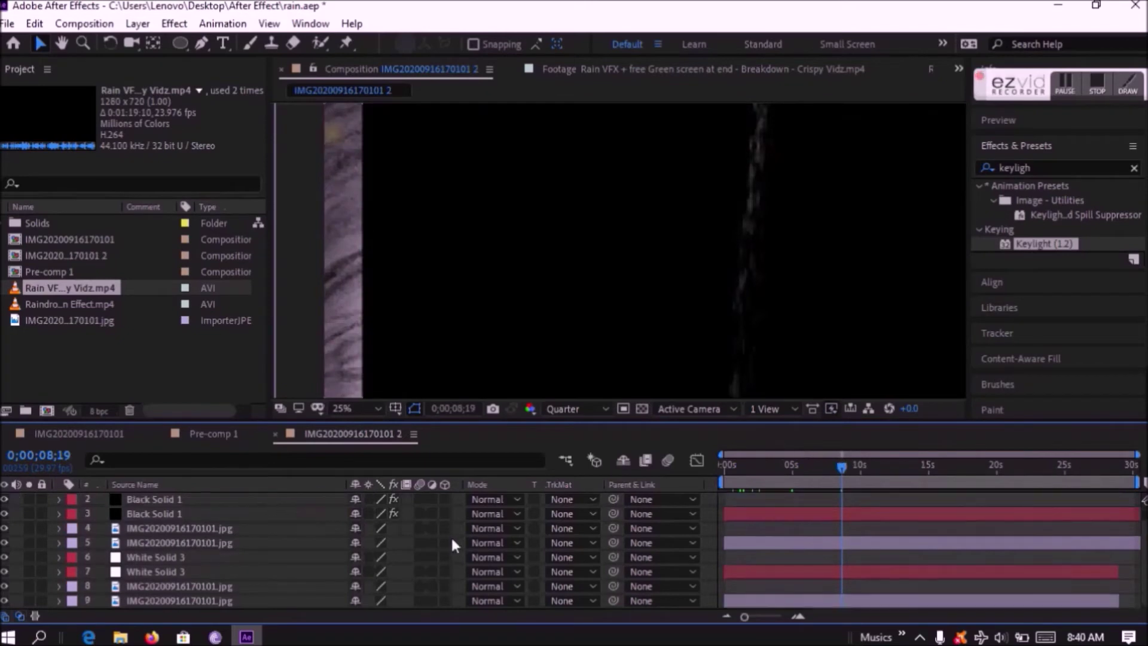
scroll(643, 227, down, 2)
scroll(287, 537, up, 1)
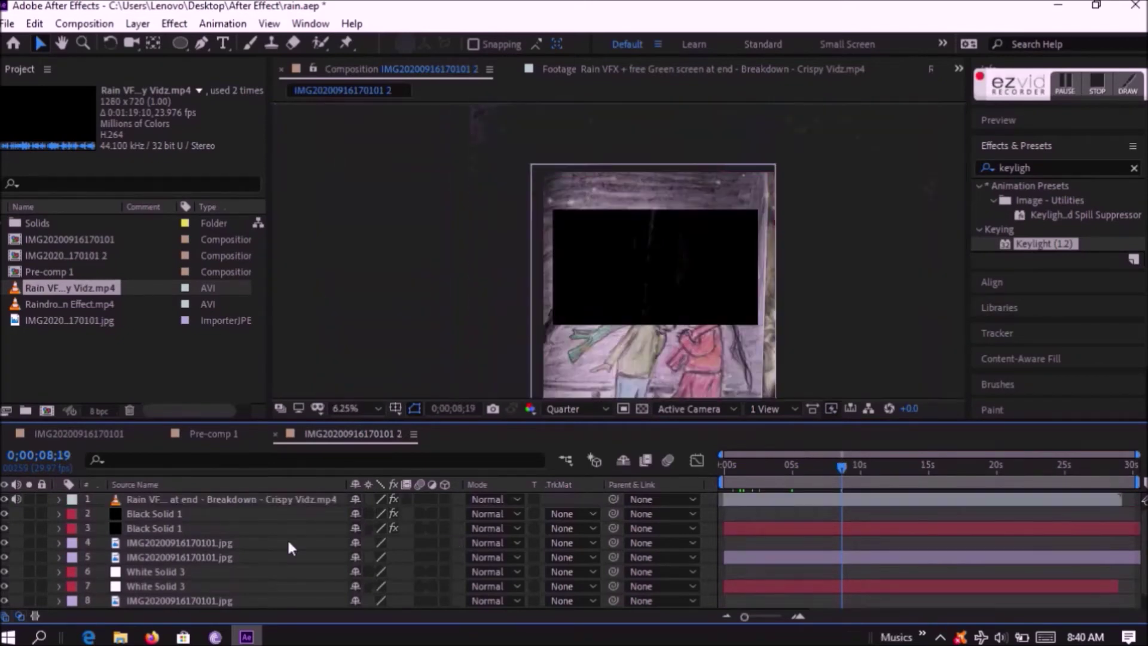
click(199, 518)
click(4, 514)
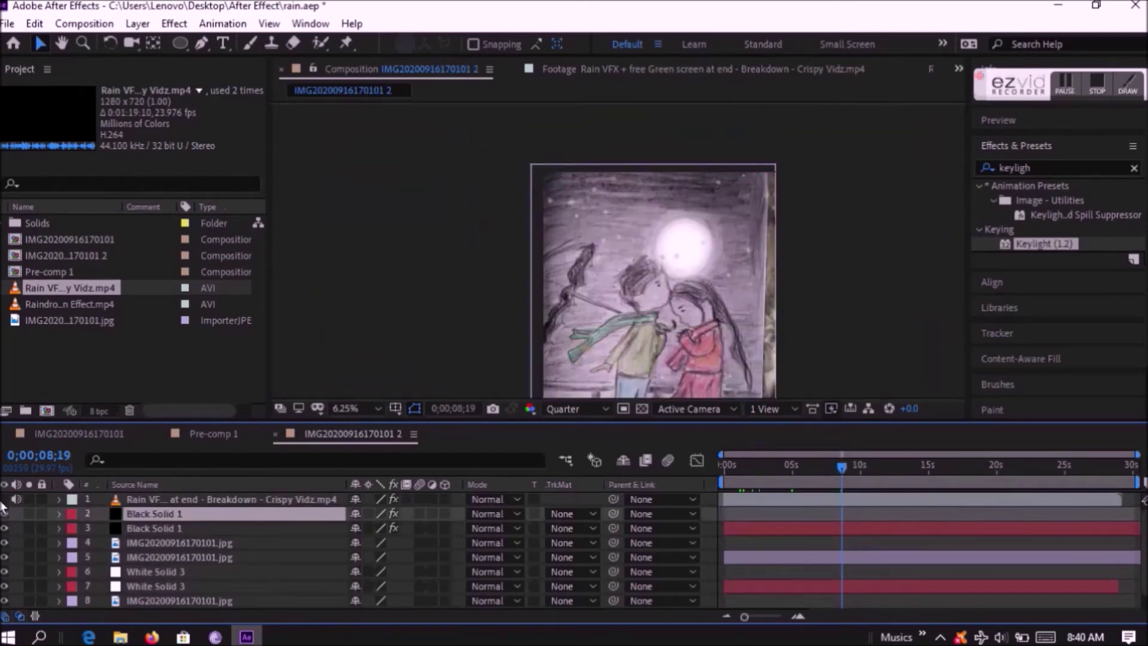
click(4, 513)
Split the rain clip at 0;00;06;02 and delete the part after it
click(175, 500)
drag(845, 461, 800, 464)
click(809, 466)
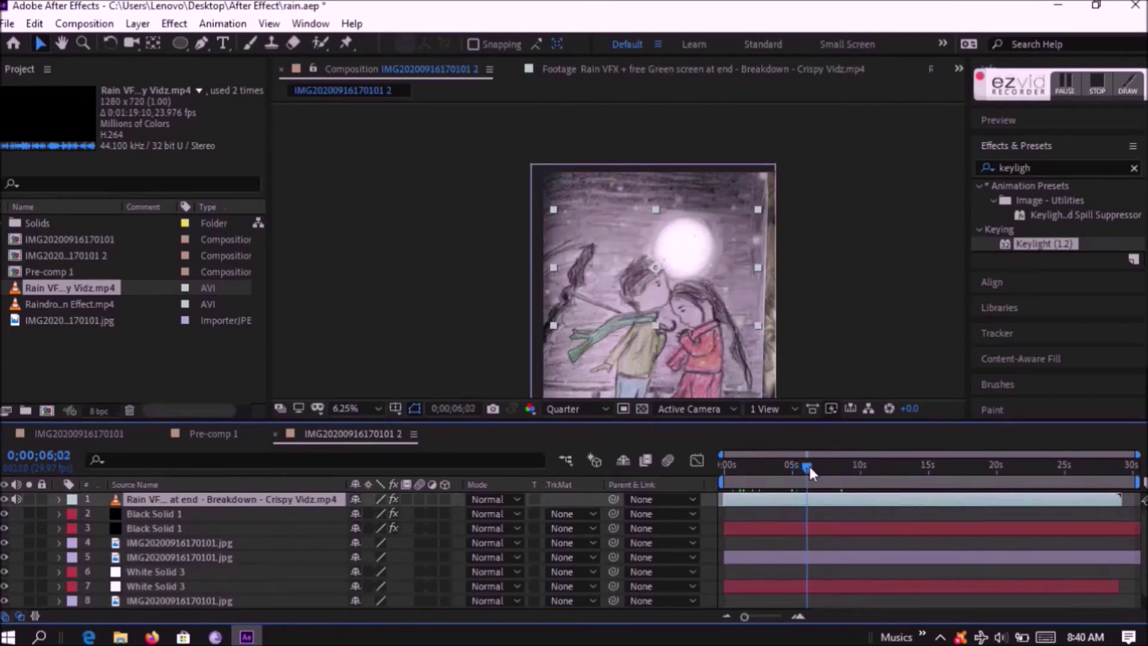
key(ctrl+shift+d)
key(Delete)
Duplicate the rain clip twice and place the copies one after another following the original in the timeline
click(236, 497)
key(ctrl+d)
key(ctrl+d)
drag(758, 517, 837, 512)
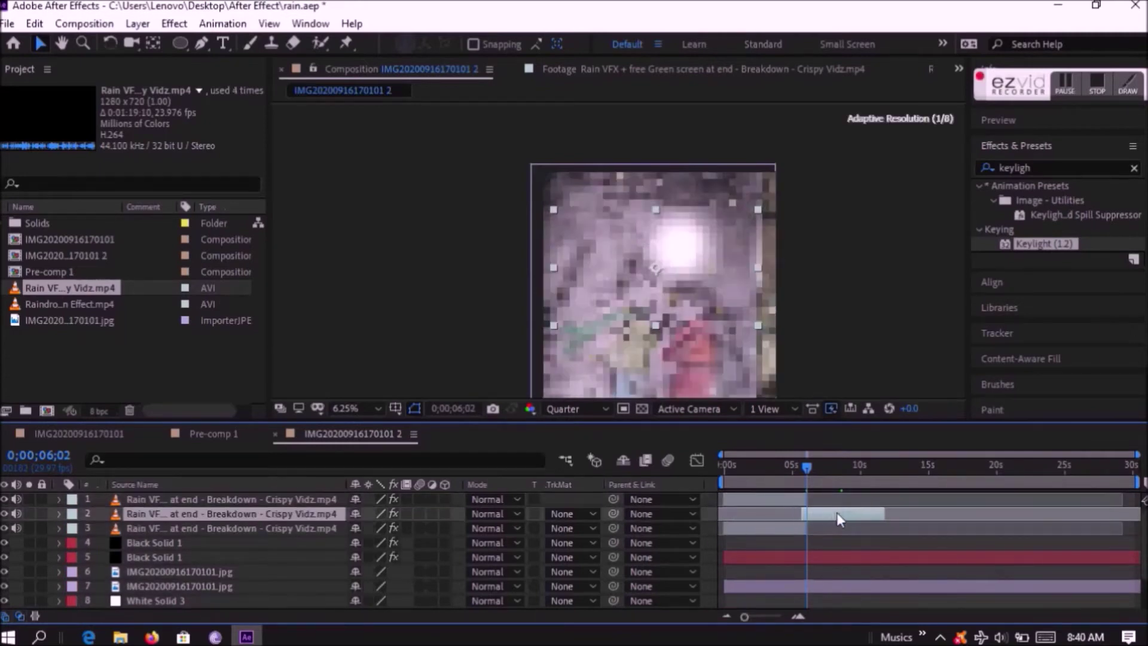
drag(774, 531, 931, 528)
Check the rain at 0;00;02;21 and 0;00;04;23 and set the first rain clip's blending mode to Lighten
drag(770, 468, 761, 413)
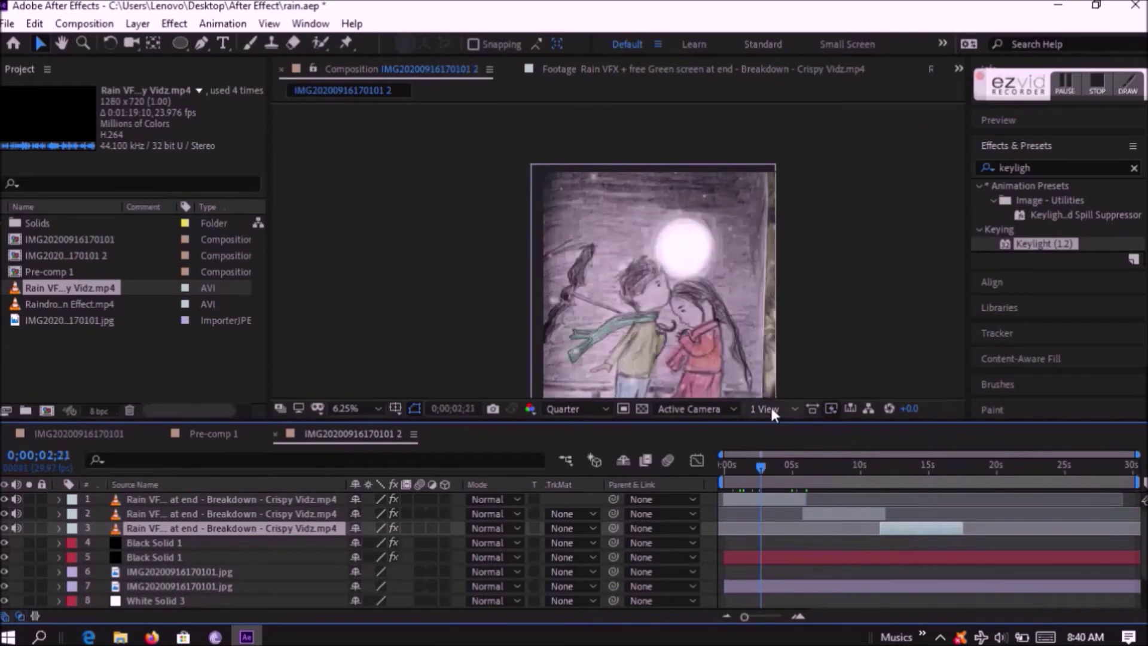
click(831, 409)
click(841, 427)
scroll(638, 273, up, 2)
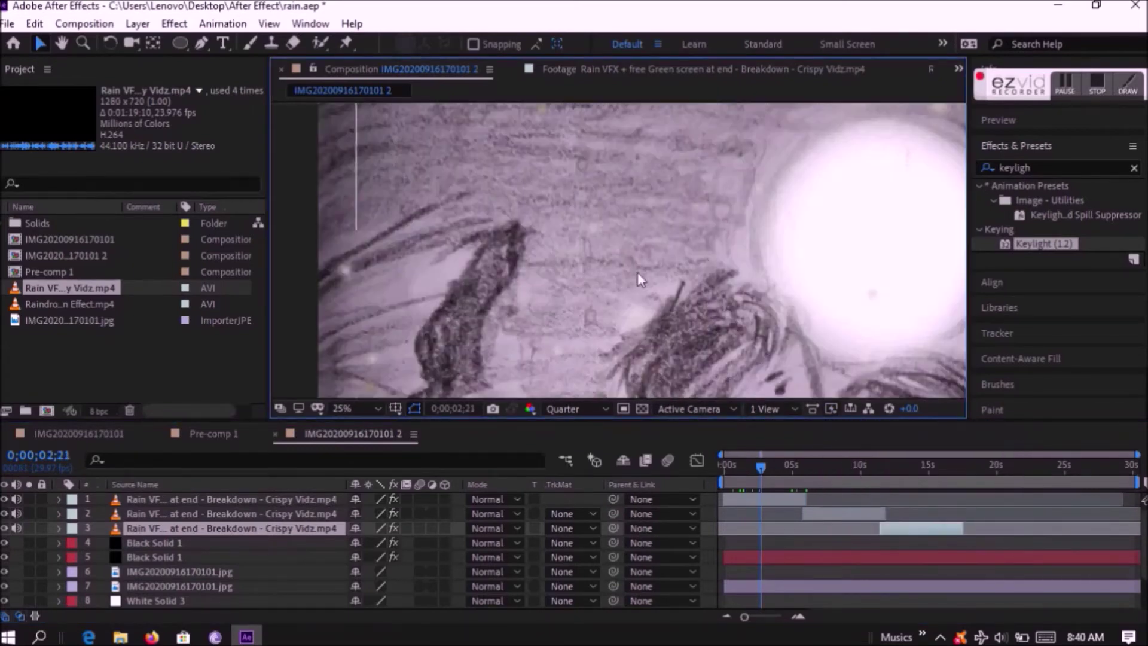
click(791, 467)
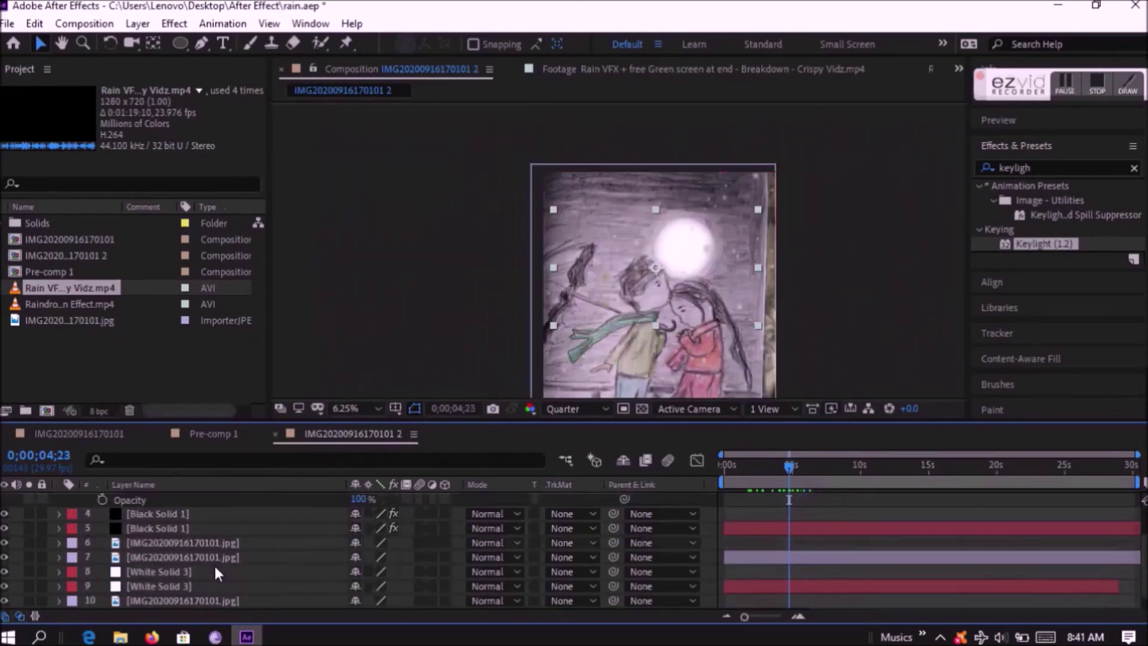
scroll(214, 565, up, 3)
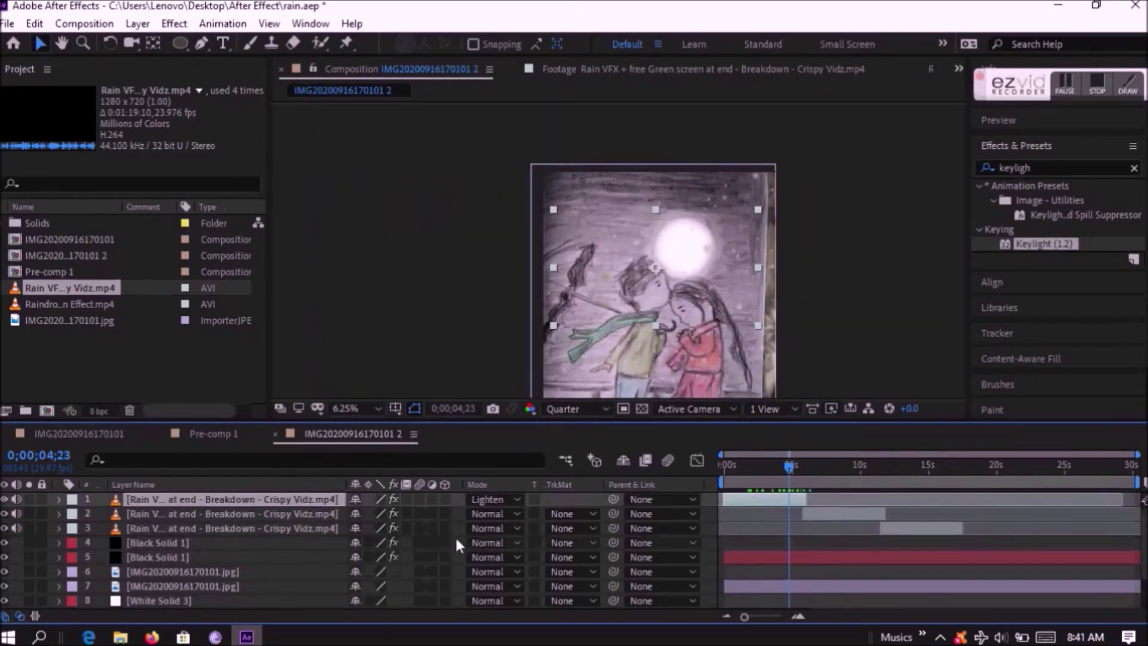
Delete the extra Black Solid 1 layer below the rain clips so that only the full-length one is left
scroll(490, 590, down, 3)
click(836, 515)
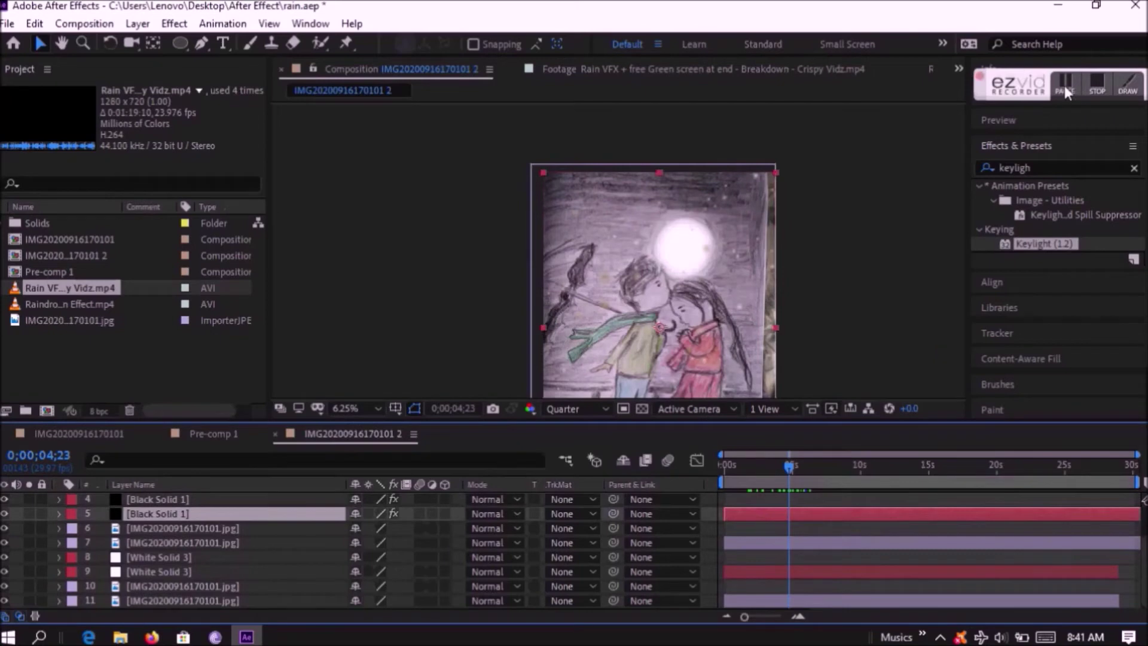
click(1065, 89)
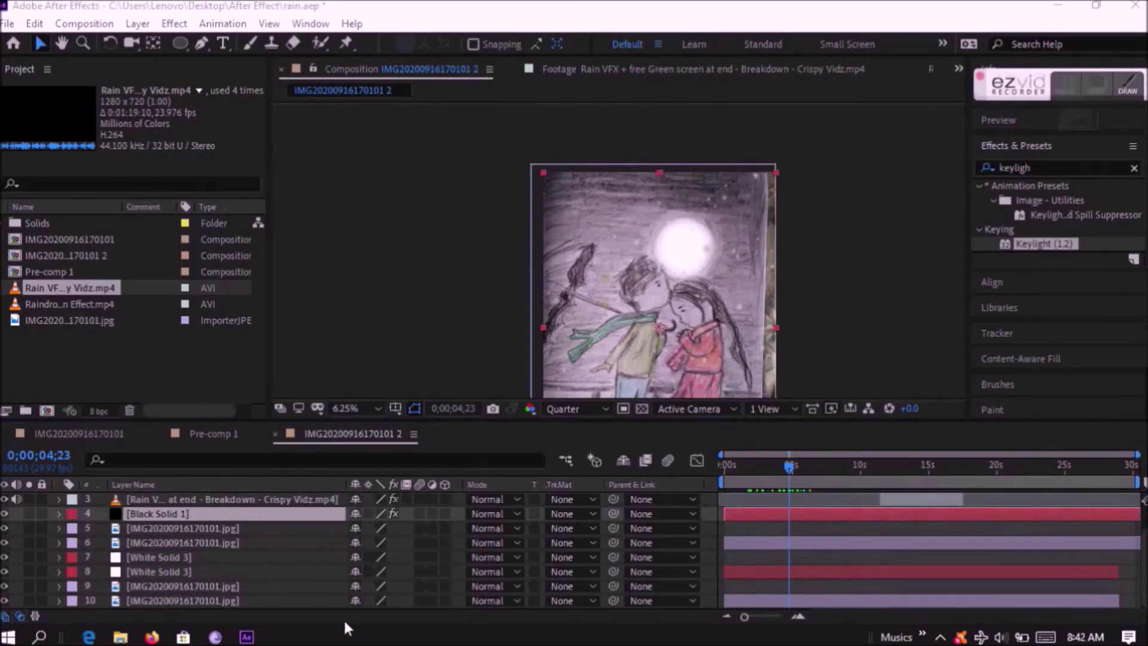
Open the CC Particle World effect on Black Solid 1, set its Birth Rate to 1.0 and check the particles at 0;00;06;17
double_click(171, 518)
click(425, 432)
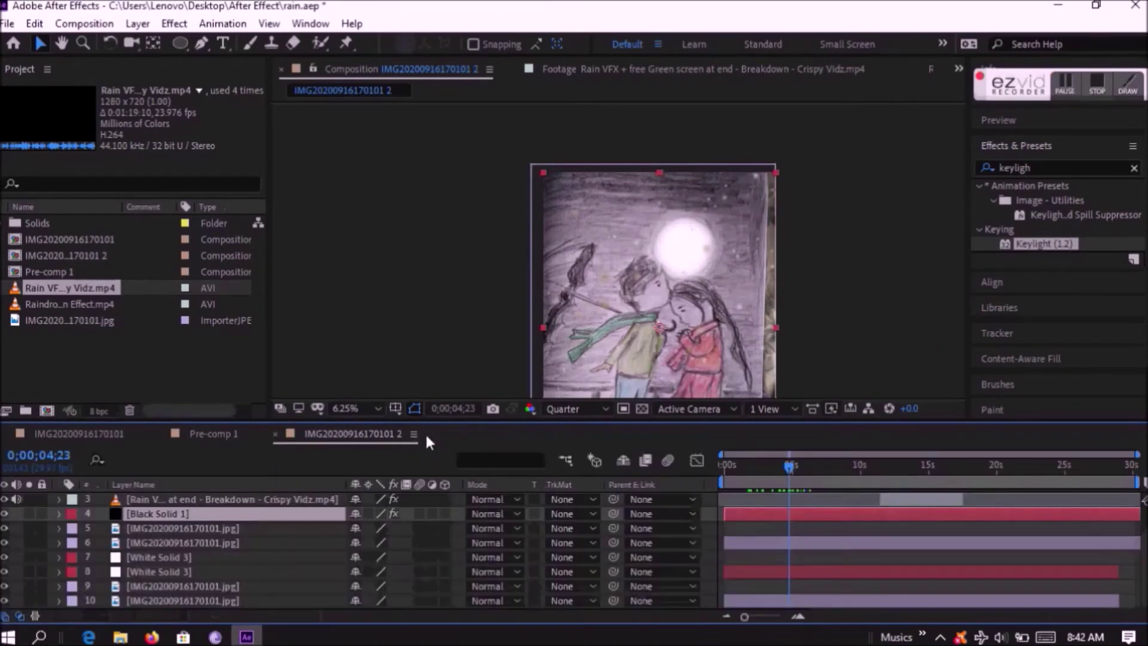
click(60, 514)
click(75, 529)
double_click(139, 543)
click(445, 133)
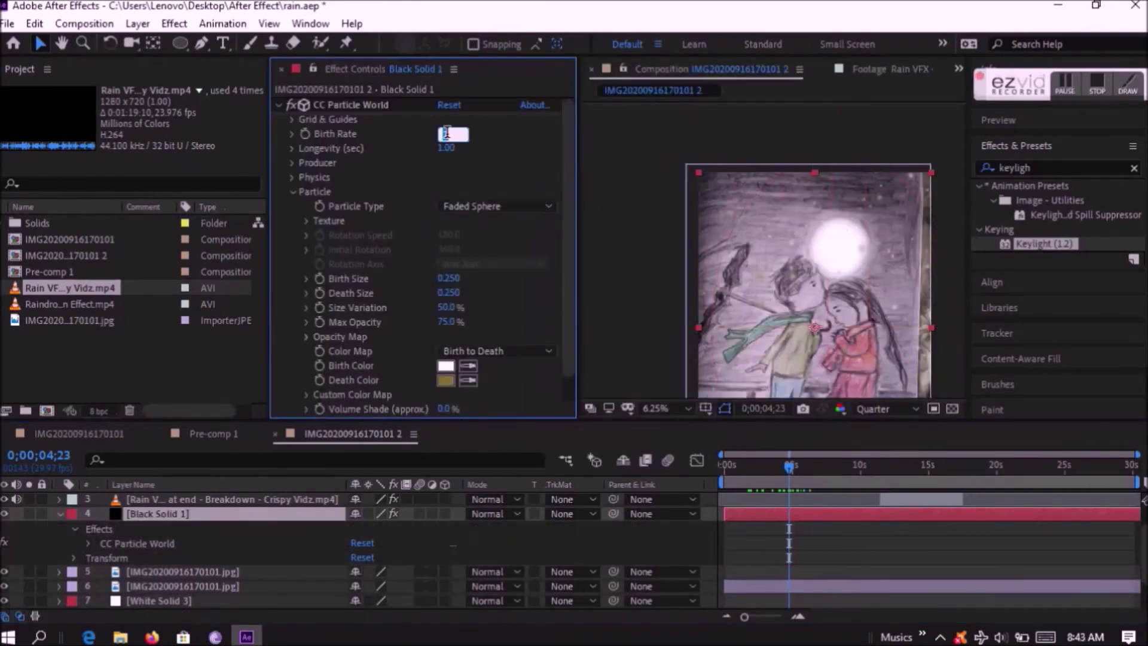
text(1)
key(Return)
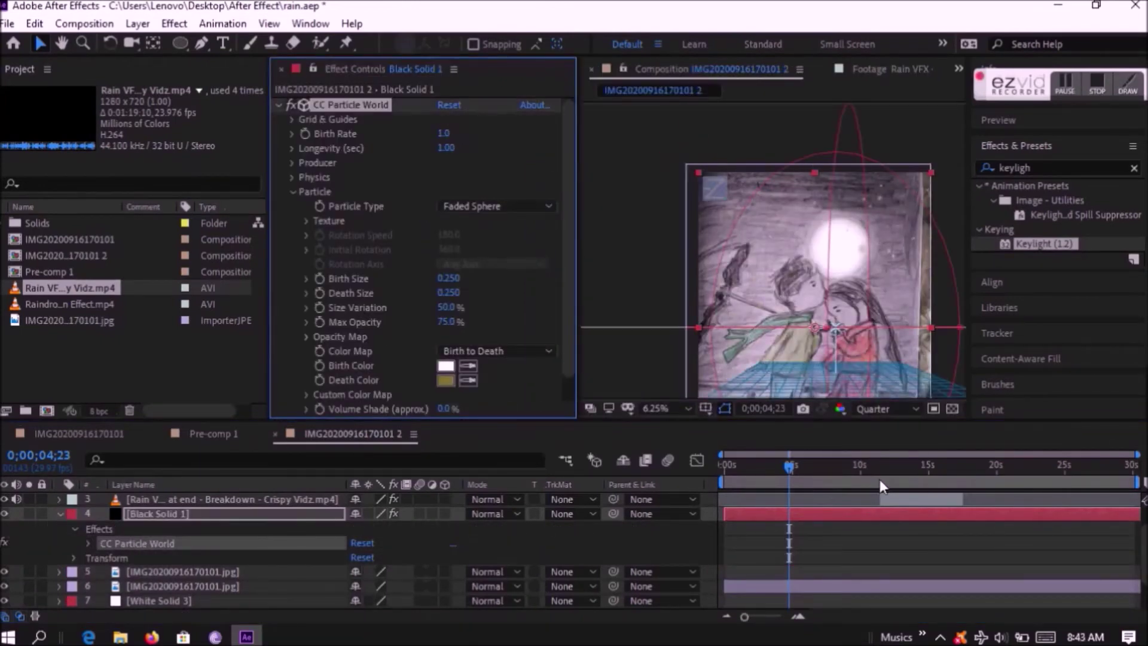
drag(761, 468, 814, 471)
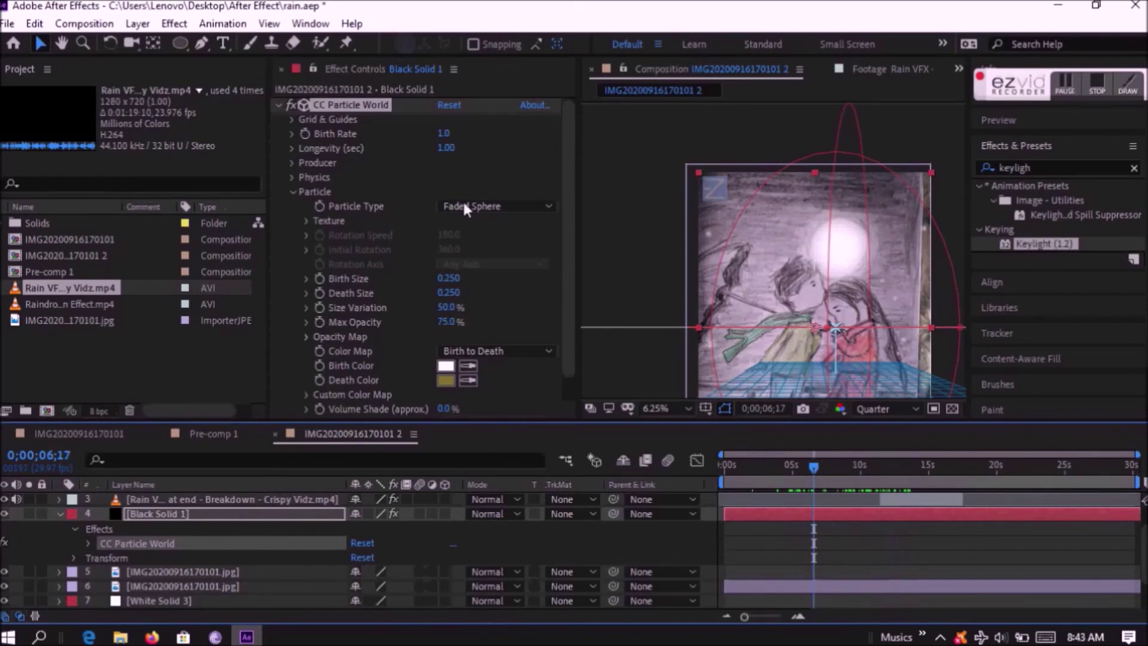
Set the Birth Rate of CC Particle World to 0.5 and check the particles at 0;00;03;02
click(445, 133)
text(0.5)
key(Return)
drag(804, 472, 767, 474)
Set the blending mode of all three rain clips to Color Dodge
click(251, 499)
scroll(352, 514, up, 1)
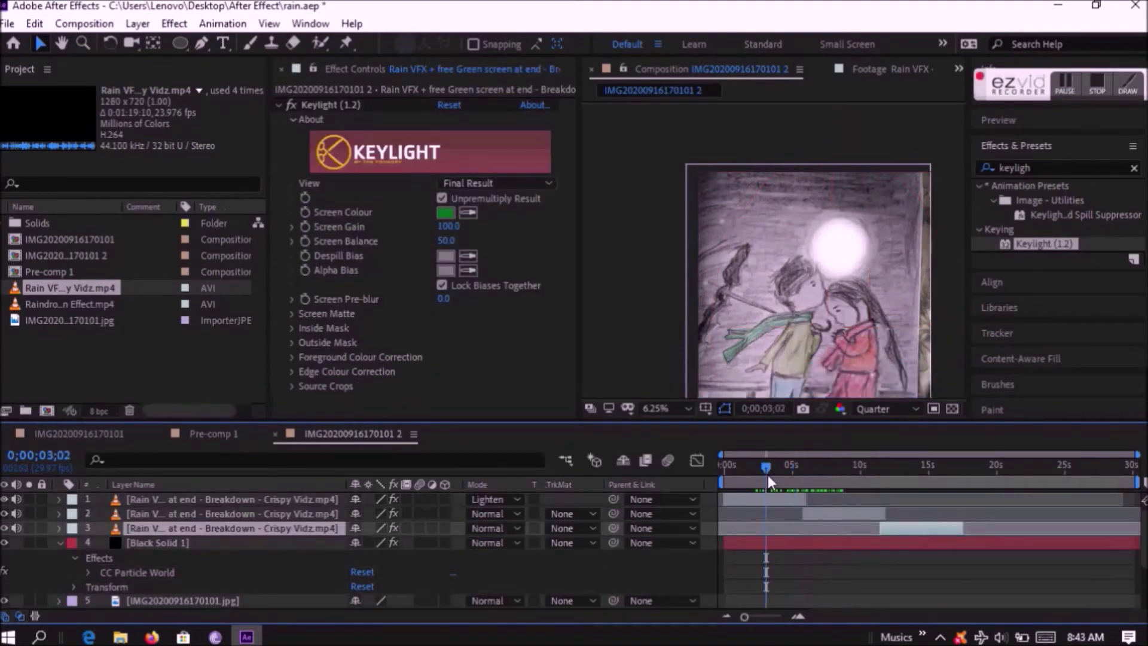
click(282, 504)
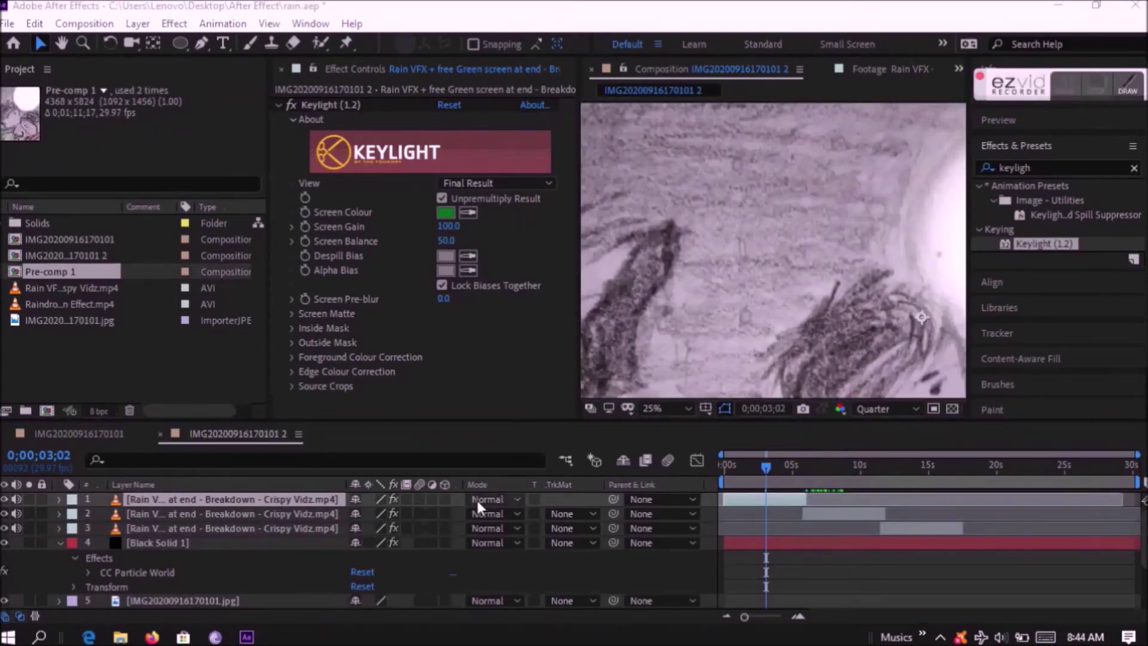
click(477, 501)
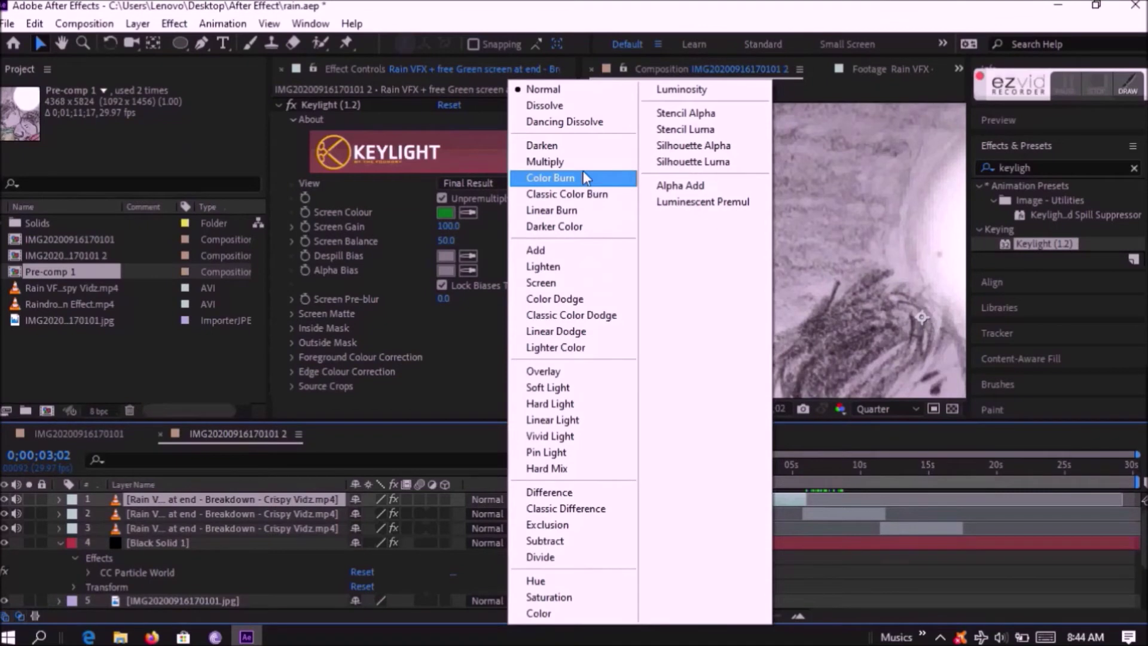
click(551, 300)
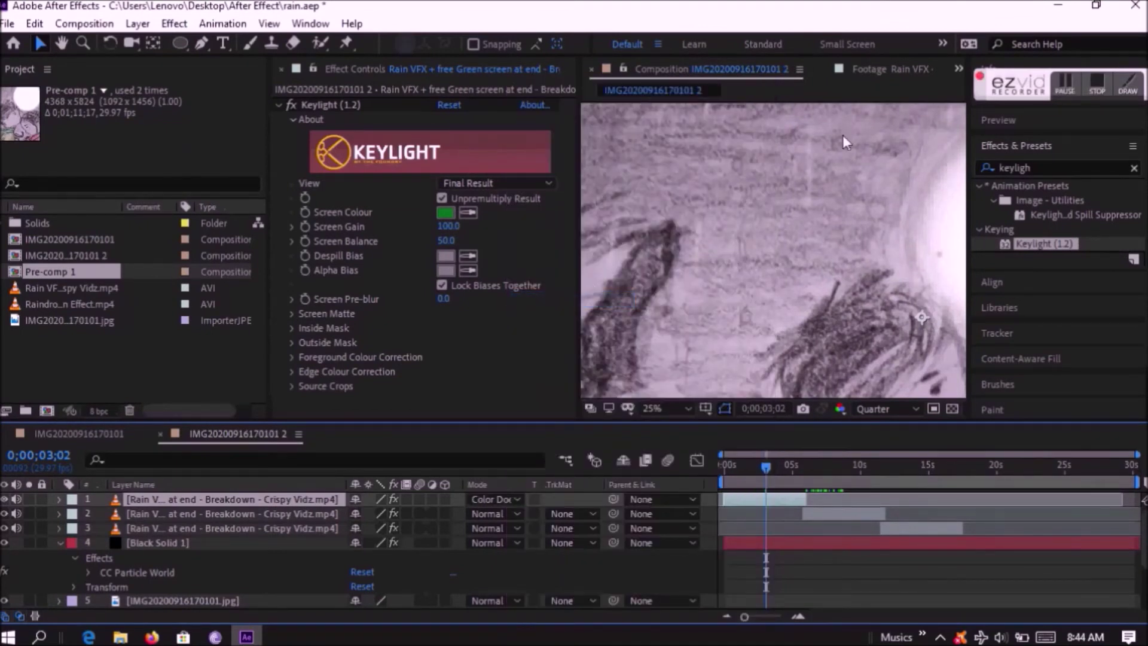
click(518, 513)
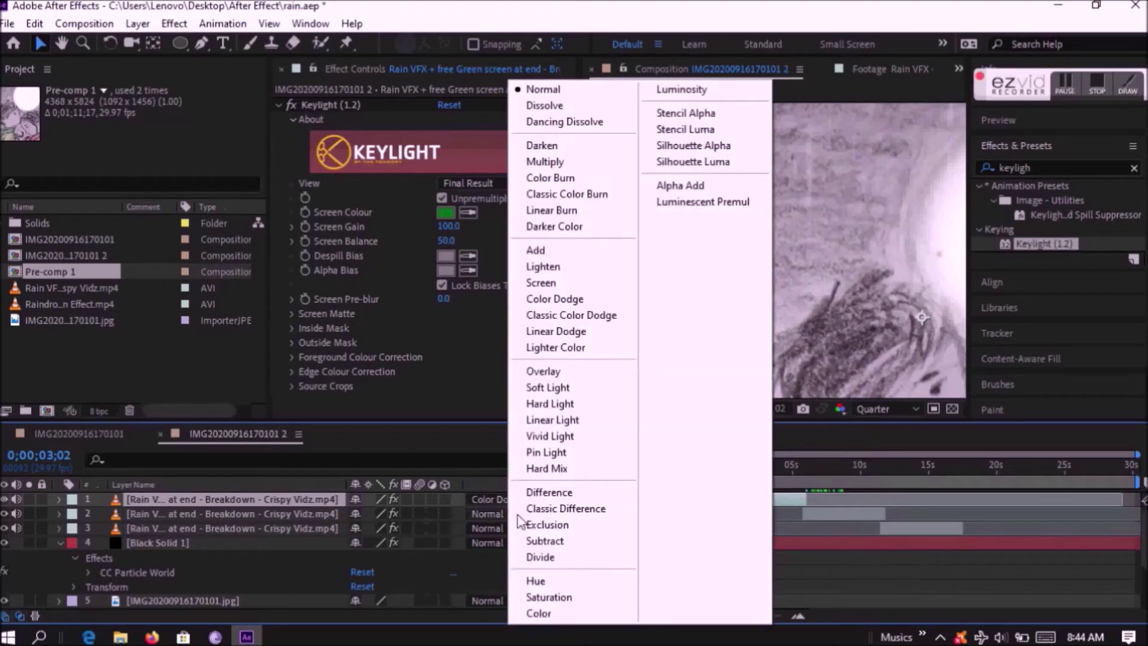
click(547, 299)
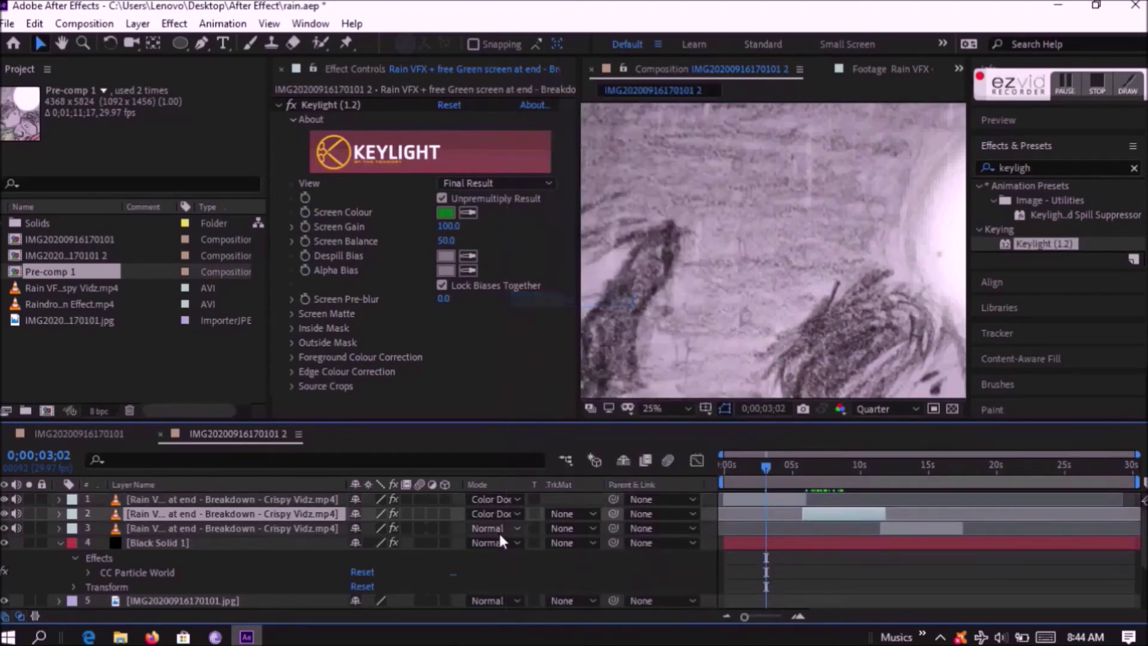
click(497, 529)
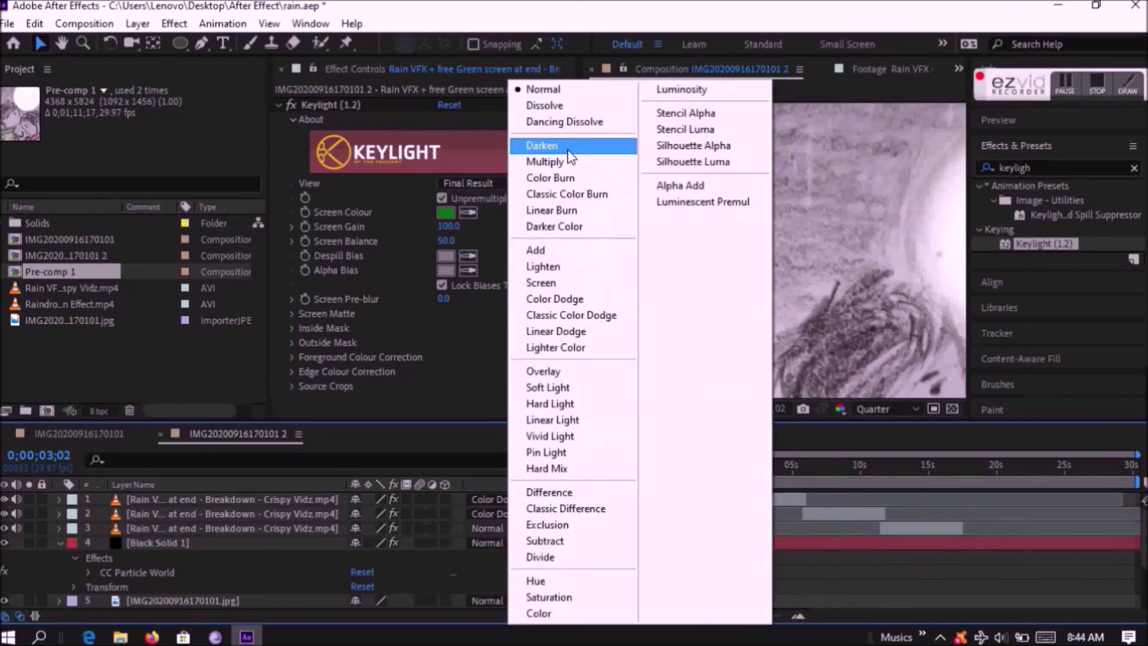
click(542, 297)
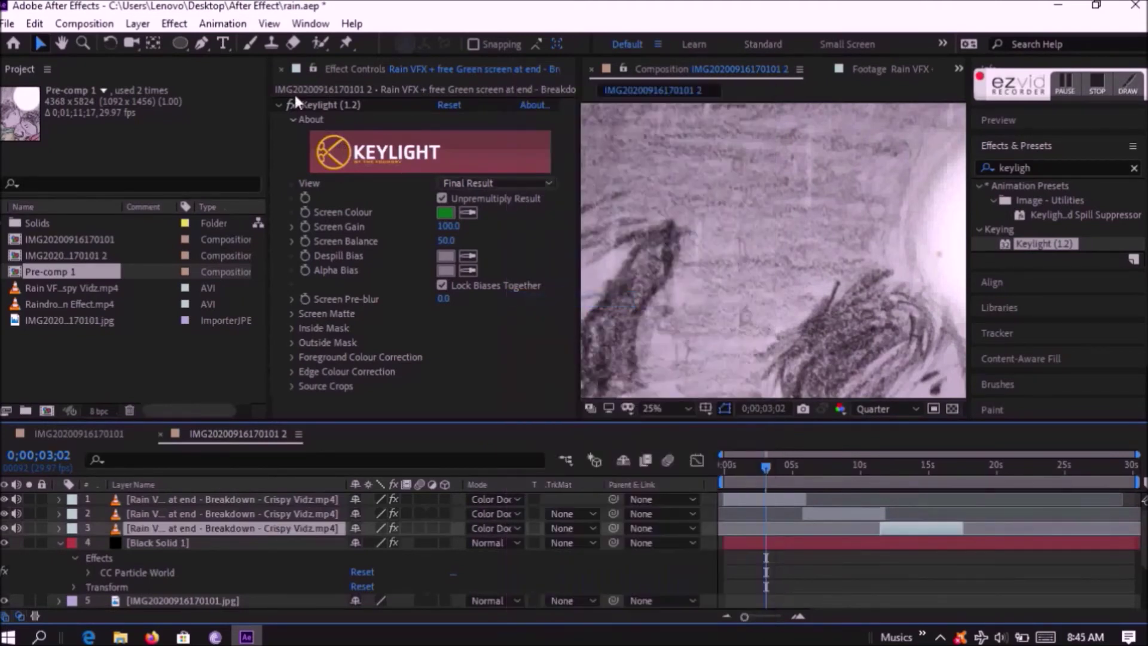
Close the effect settings, return to 0;00;00;00 and delete the surplus White Solid 3 layer from the layer stack
click(280, 69)
scroll(638, 237, down, 4)
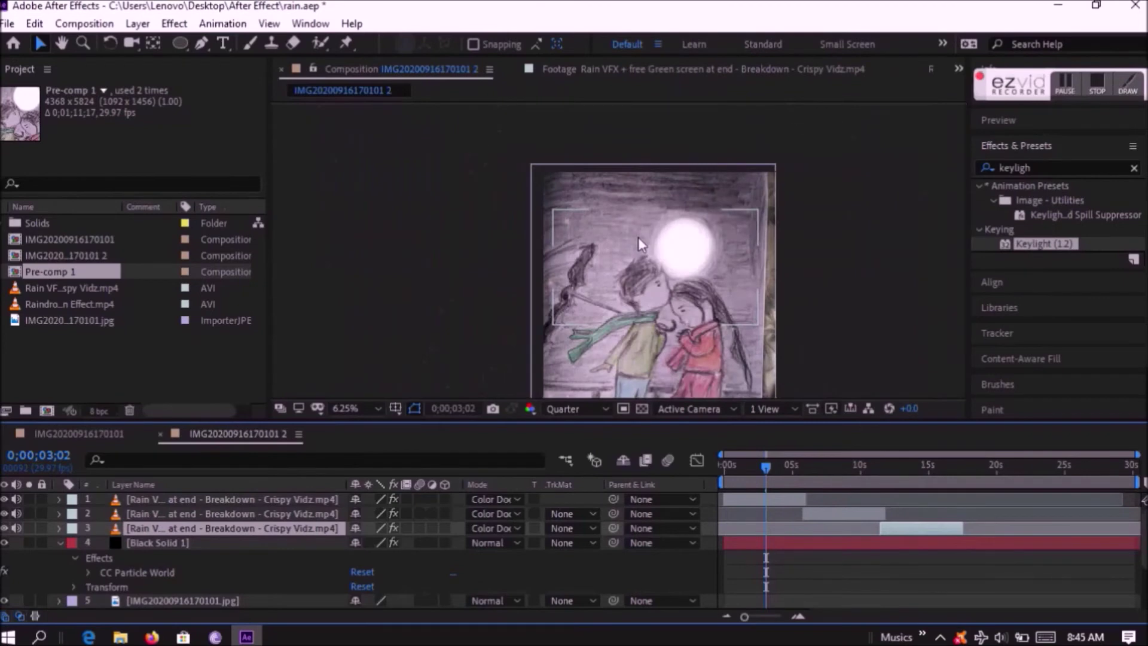
drag(770, 472, 676, 469)
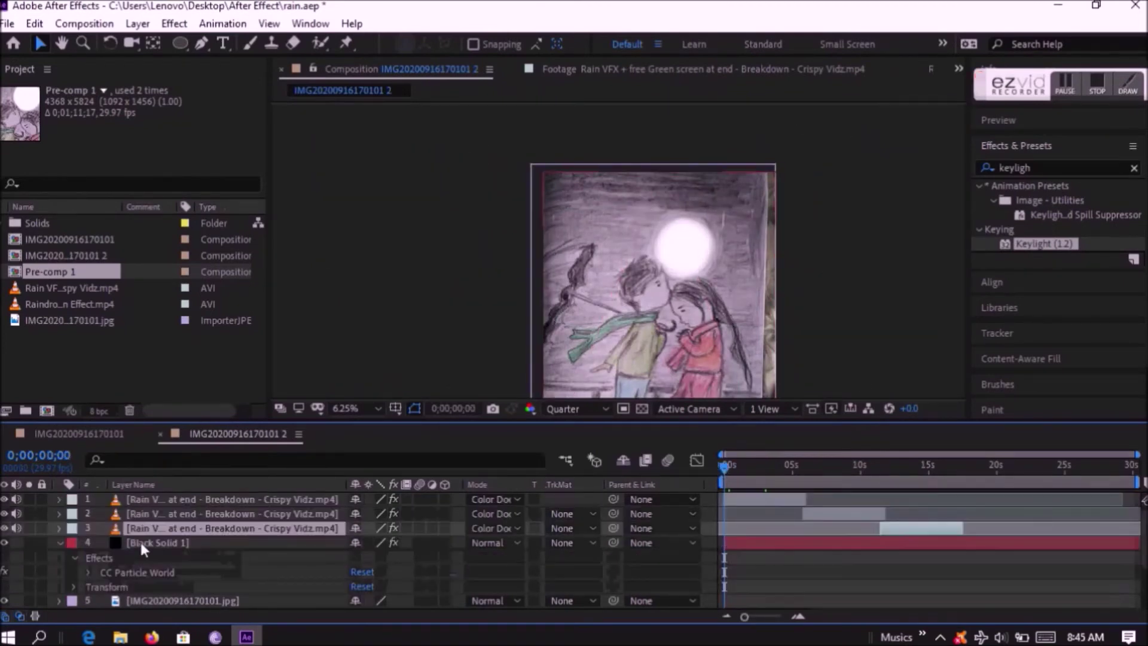
key(ctrl+a)
click(60, 543)
scroll(131, 577, down, 1)
click(13, 584)
scroll(256, 547, up, 1)
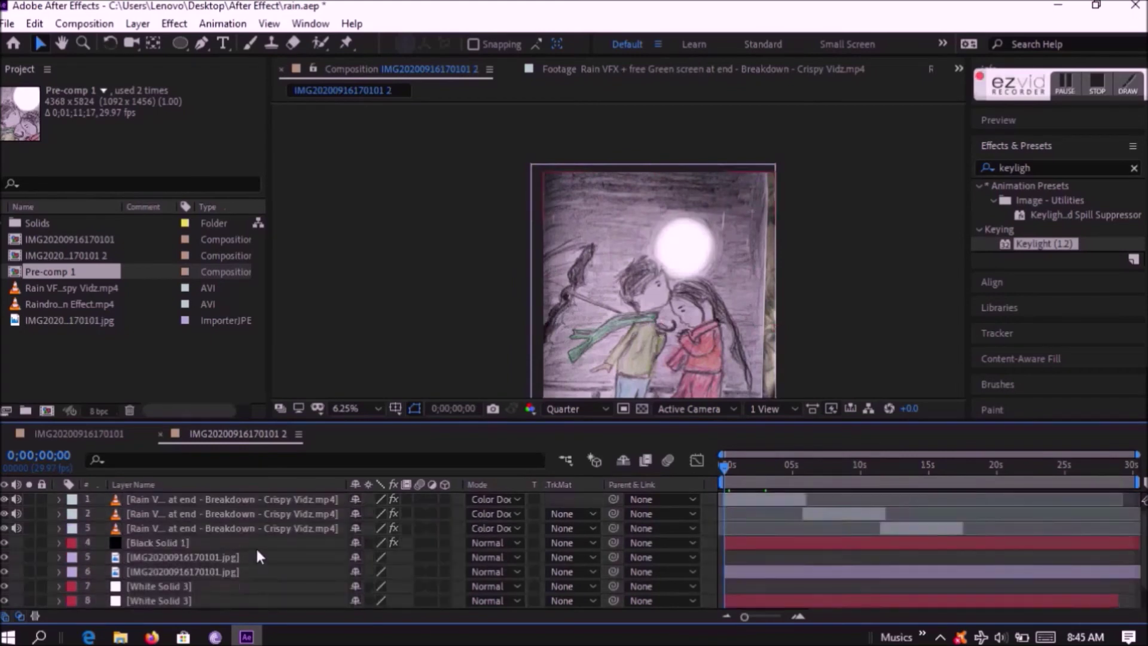
scroll(256, 547, down, 1)
scroll(141, 562, up, 1)
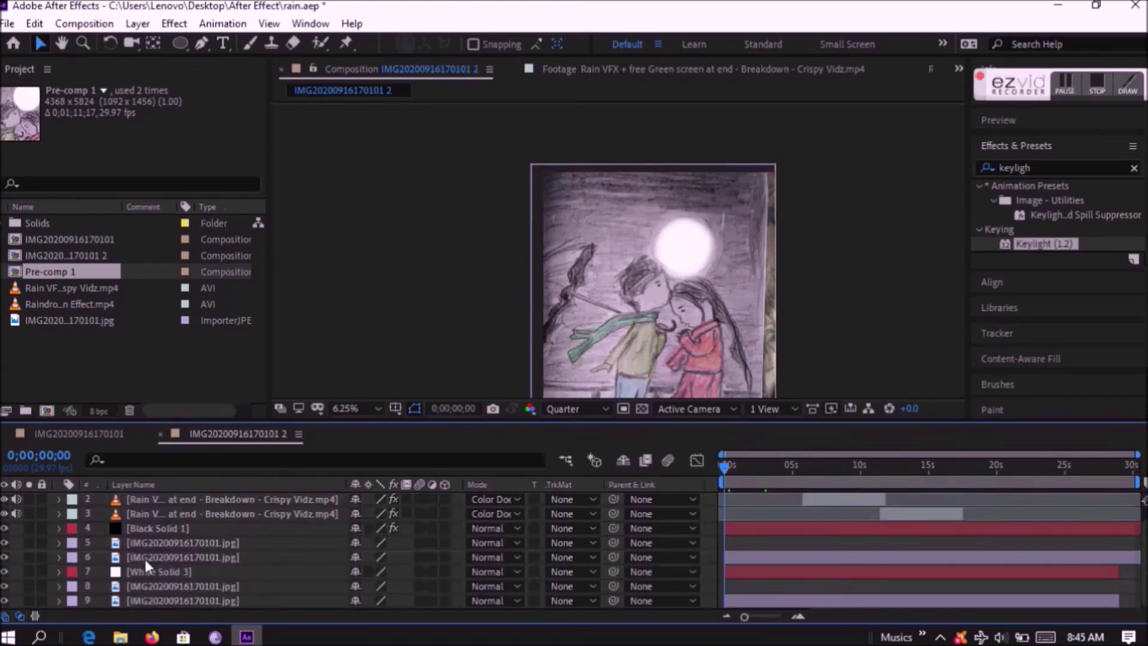
Toggle the visibility of the layers to find the redundant drawing image layers and delete the surplus copies
drag(9, 499, 6, 598)
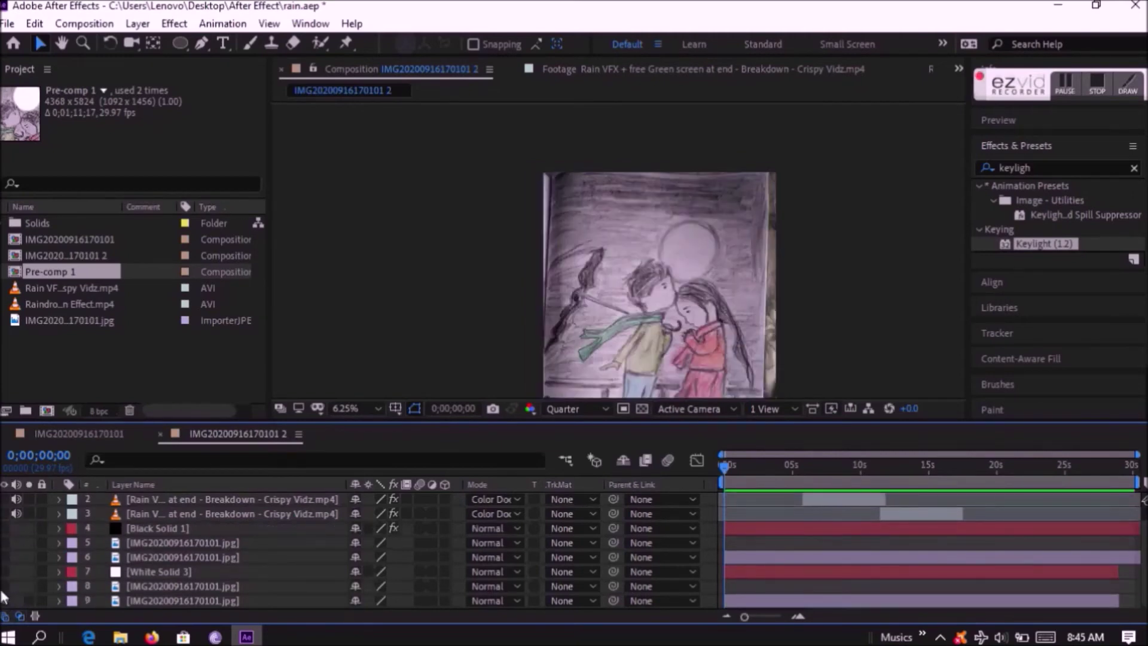
scroll(18, 581, up, 1)
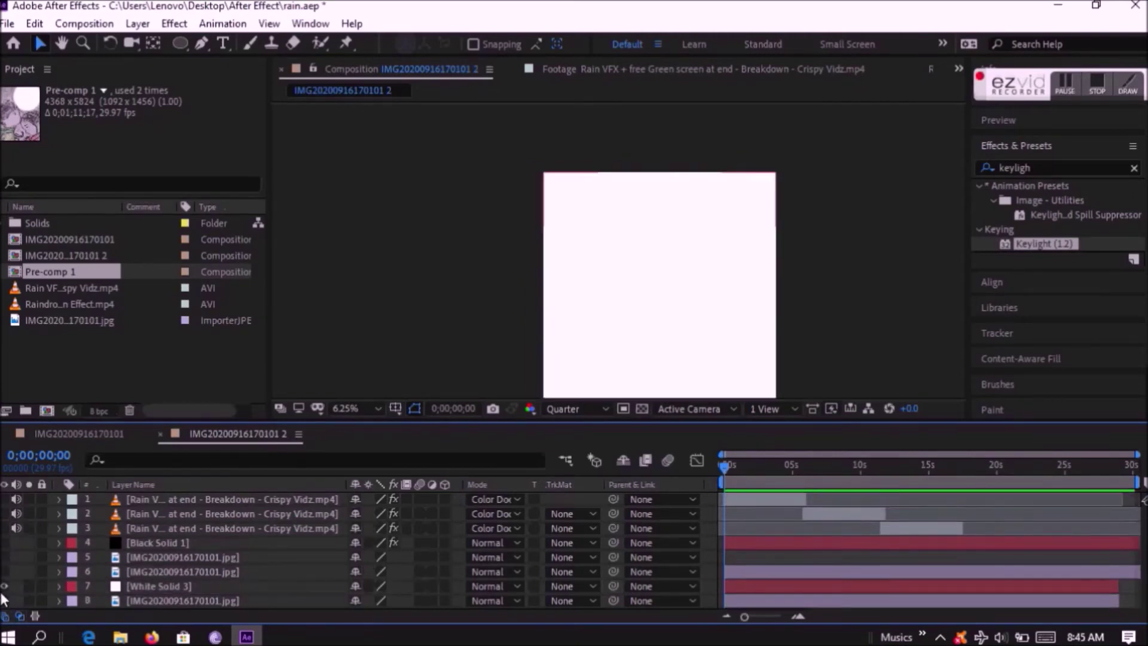
drag(3, 599, 4, 556)
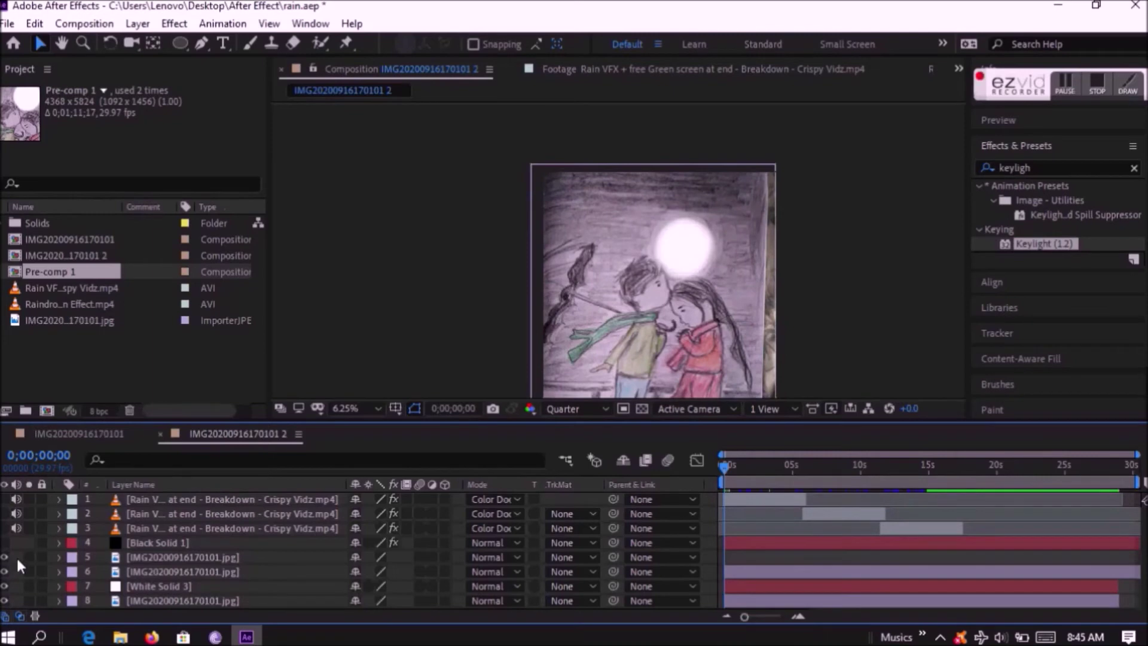
click(128, 547)
click(135, 558)
key(Delete)
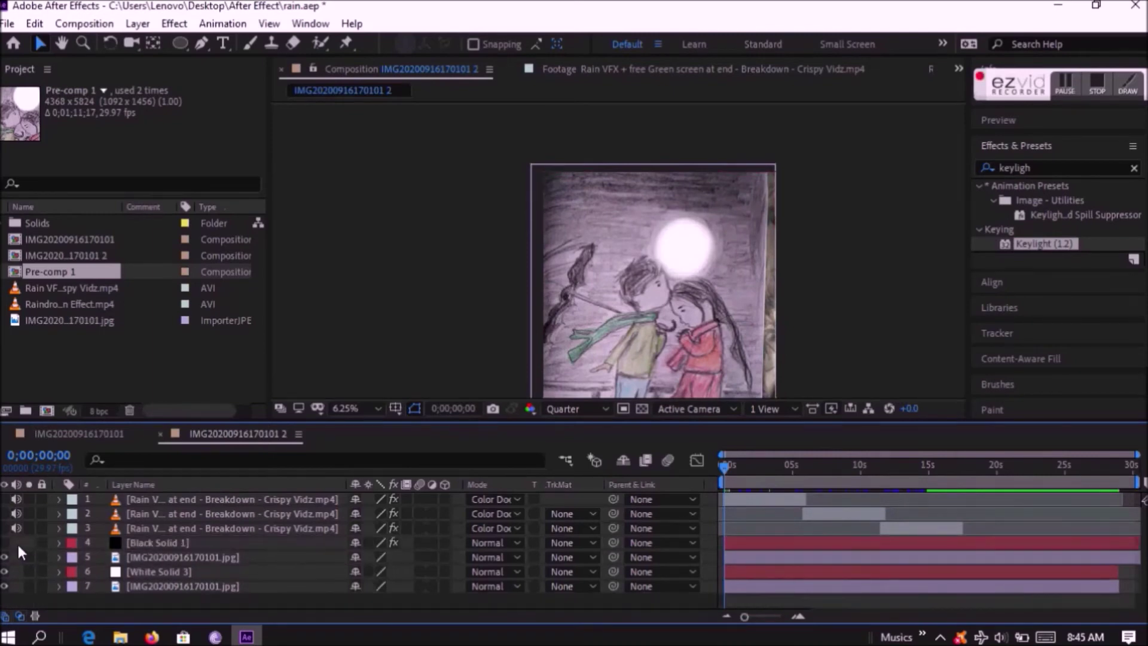
At 0;00;03;02, turn the rain and particle layers back on and increase the scale of all three rain clips
click(766, 468)
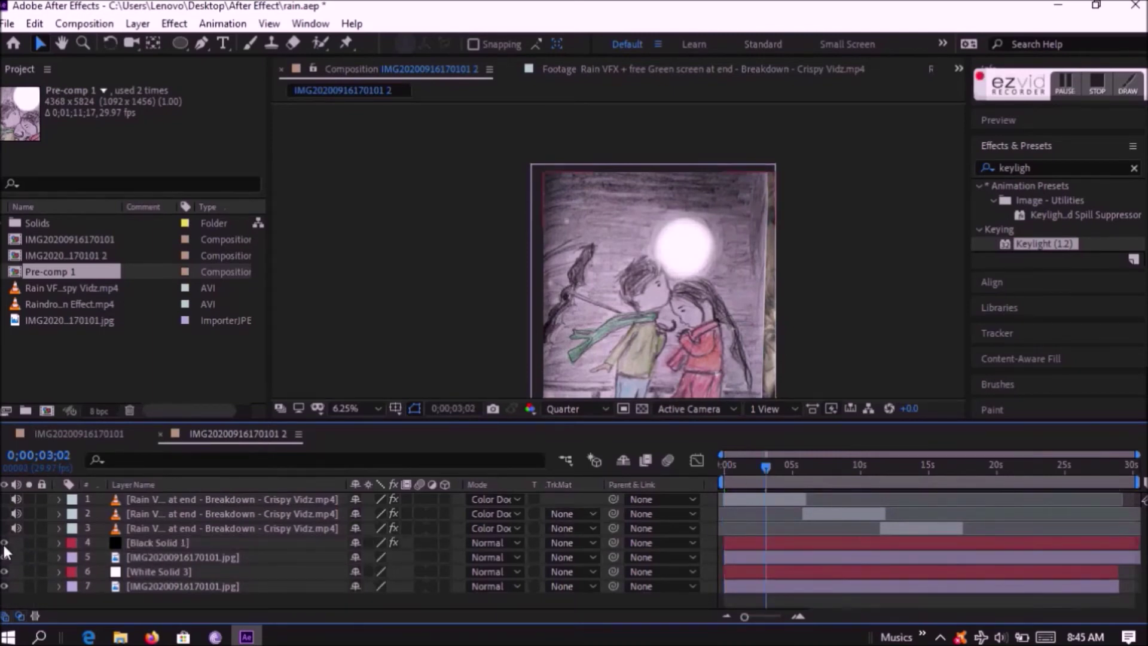
drag(5, 515, 5, 507)
drag(192, 526, 192, 497)
key(s)
click(374, 513)
text(360)
key(Return)
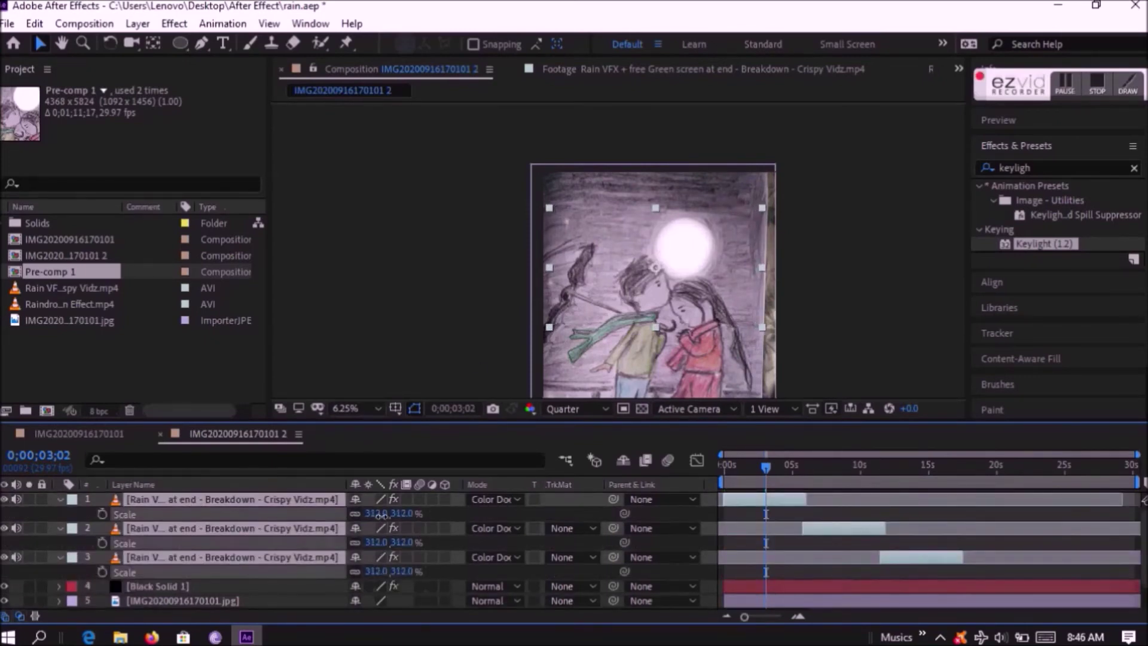
Stretch and position the rain clips to cover the whole drawing, collapse their properties and check the rain further along the timeline
drag(656, 337, 674, 408)
scroll(645, 265, down, 2)
drag(628, 291, 637, 301)
click(59, 501)
click(23, 544)
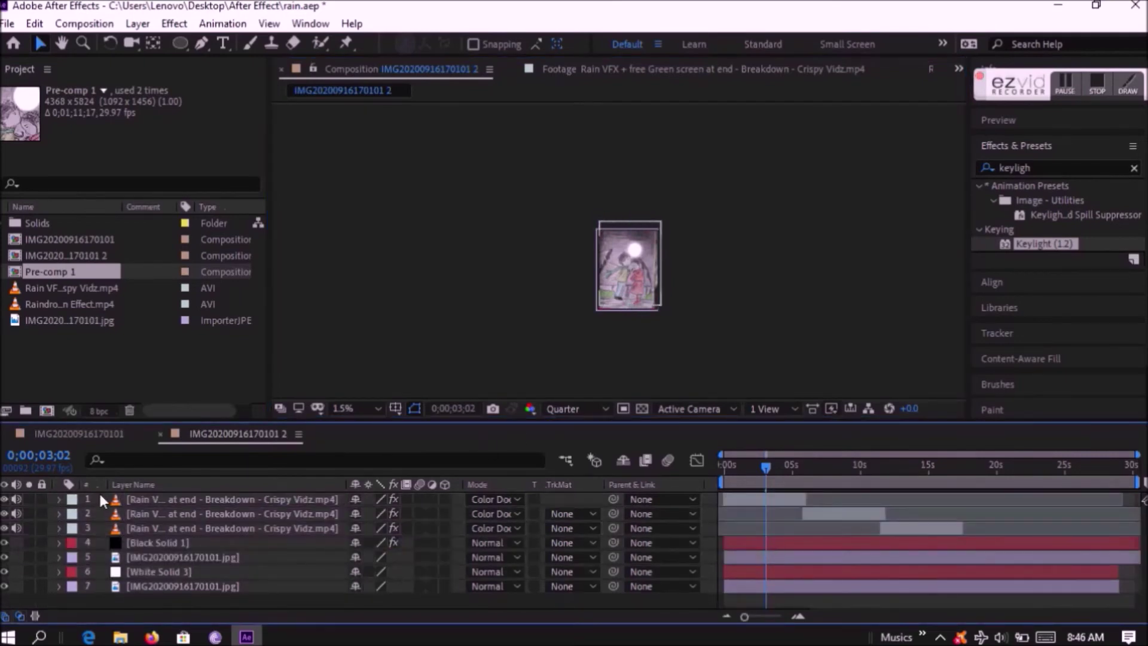
drag(756, 465, 789, 475)
key(period)
key(period)
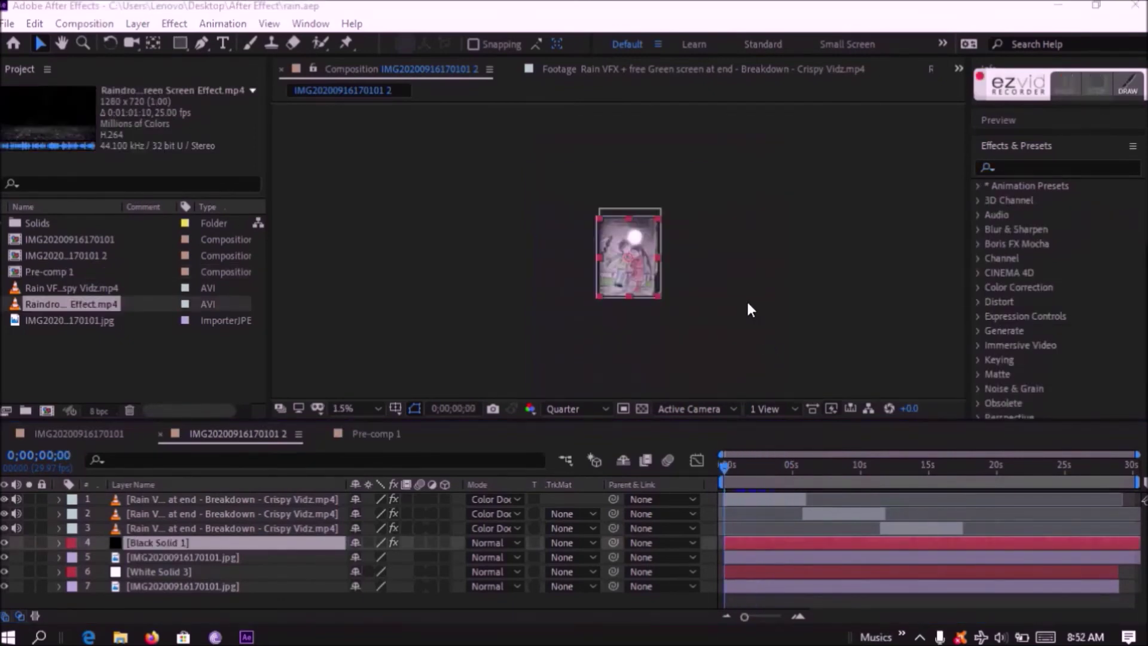
Turn all seven layers in the composition into 3D layers, accepting the warning about camera and light effects
click(746, 299)
key(period)
key(period)
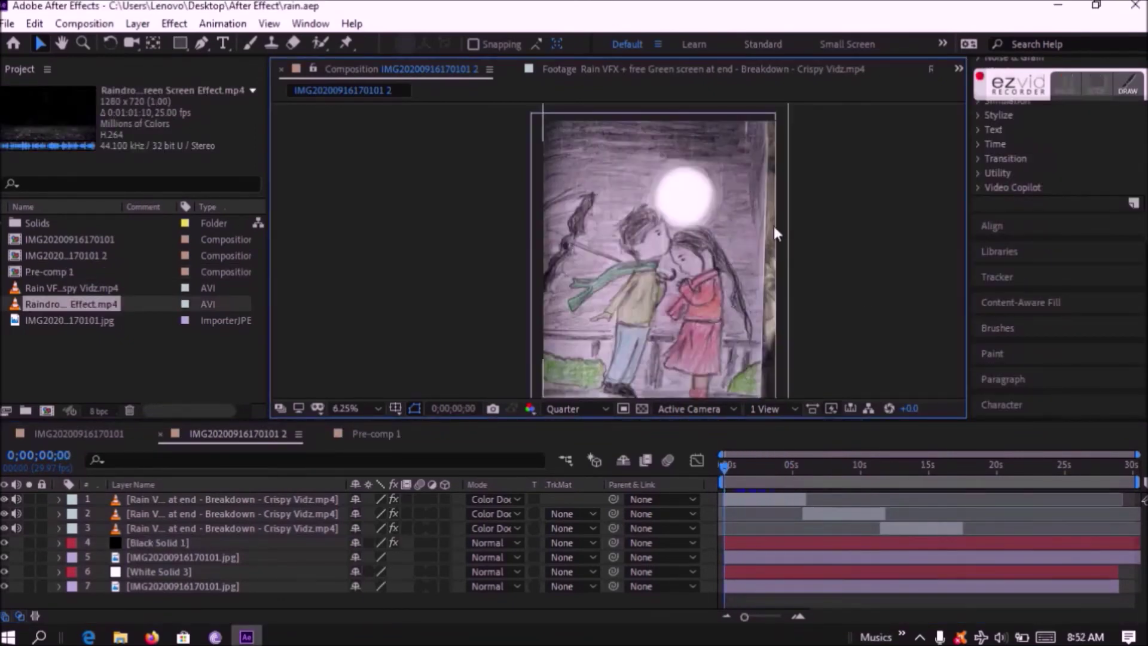
drag(727, 242, 720, 230)
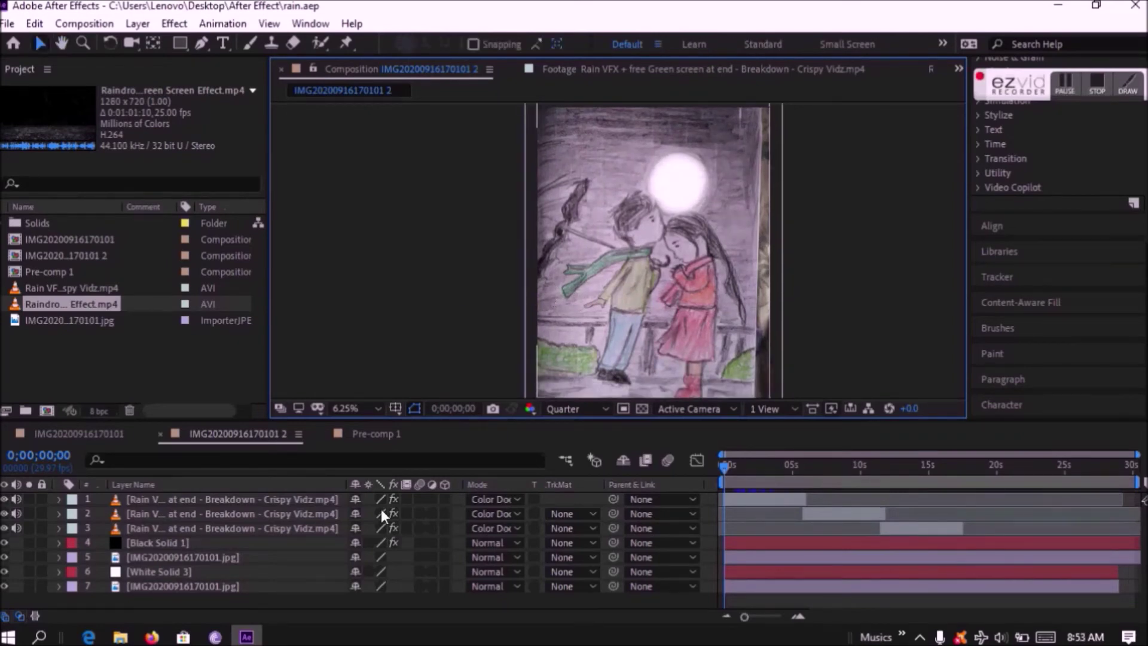
drag(445, 499, 439, 569)
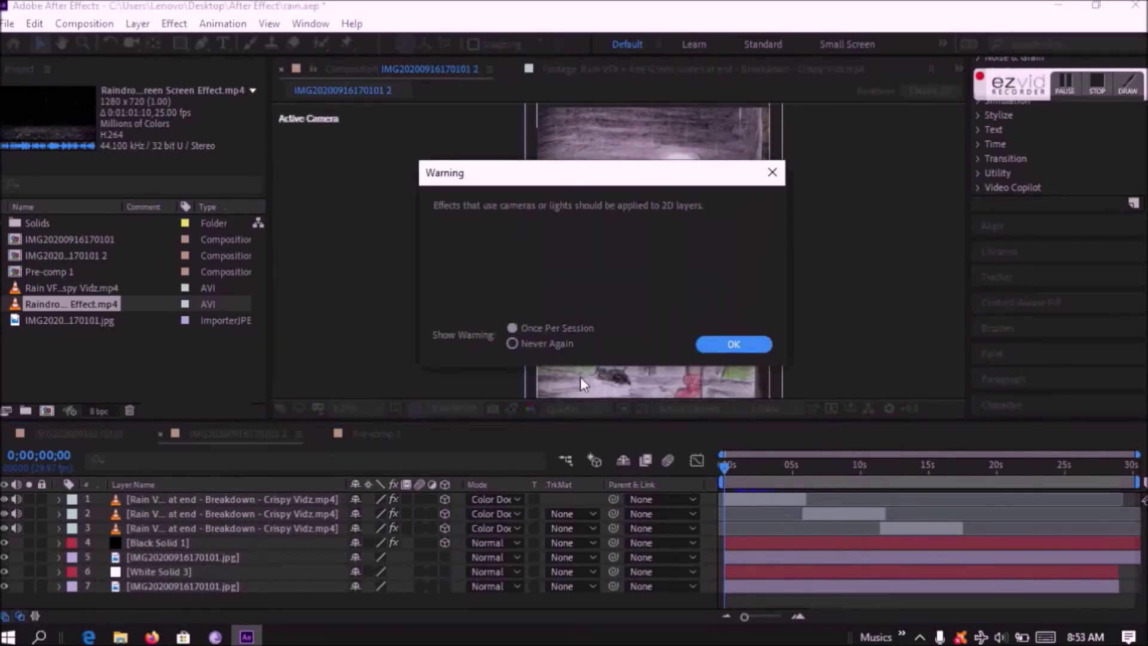
click(737, 345)
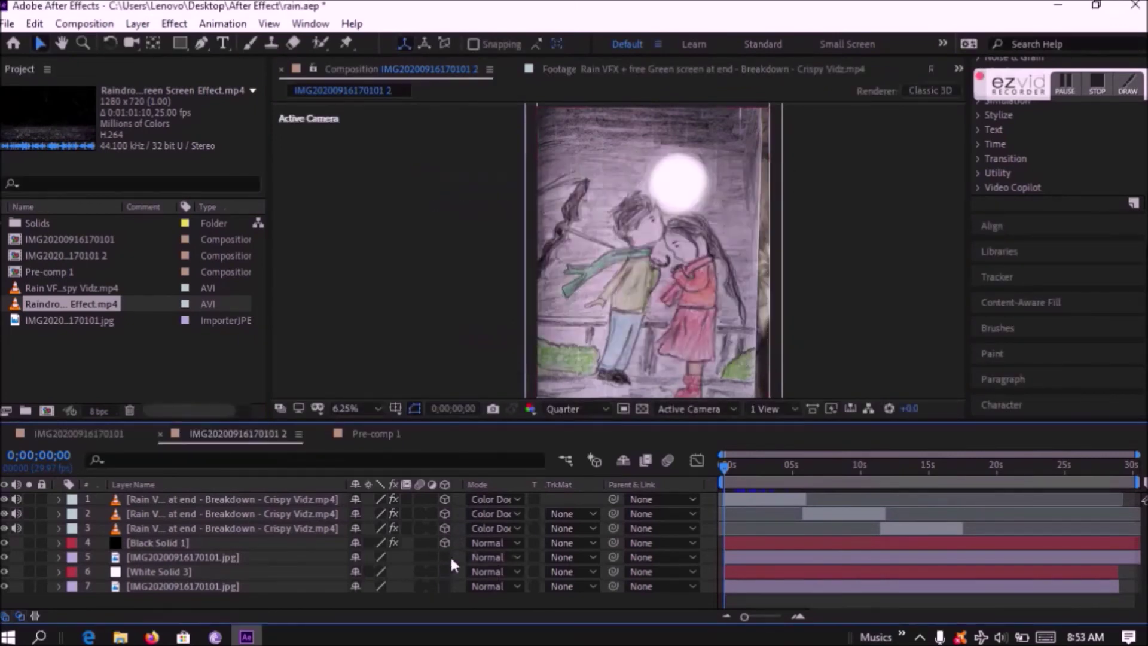
drag(450, 555, 444, 590)
Add a Two-Node Camera named Camera 1 with the Custom preset and a focal length of 39.38 mm
right_click(264, 594)
mouse_move(370, 420)
click(511, 490)
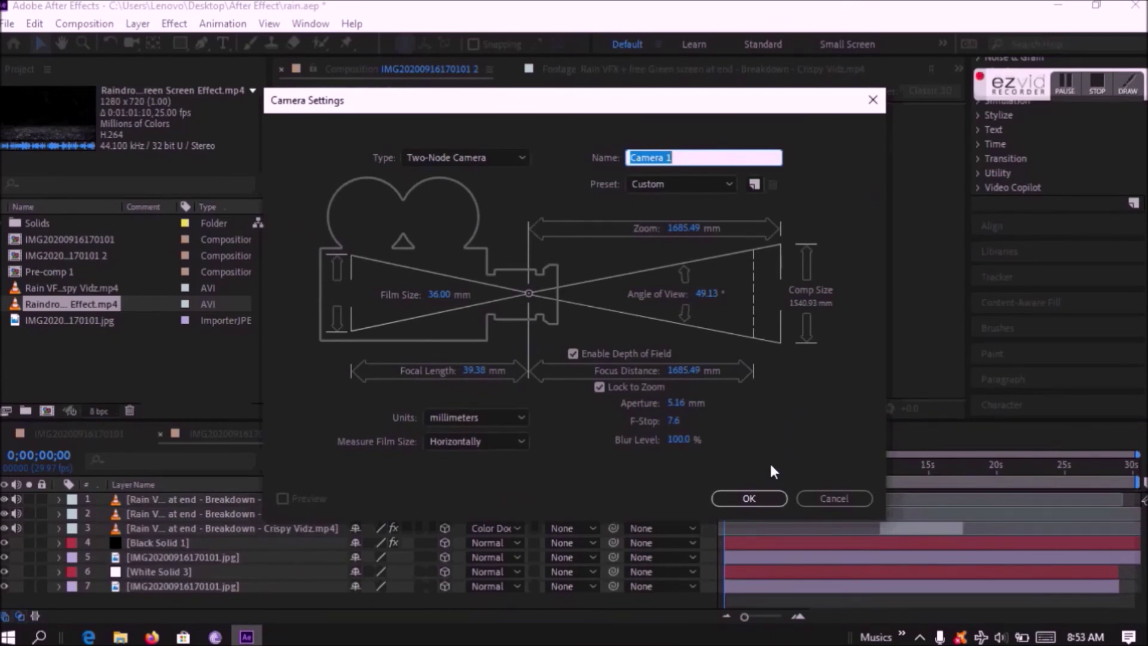
click(770, 499)
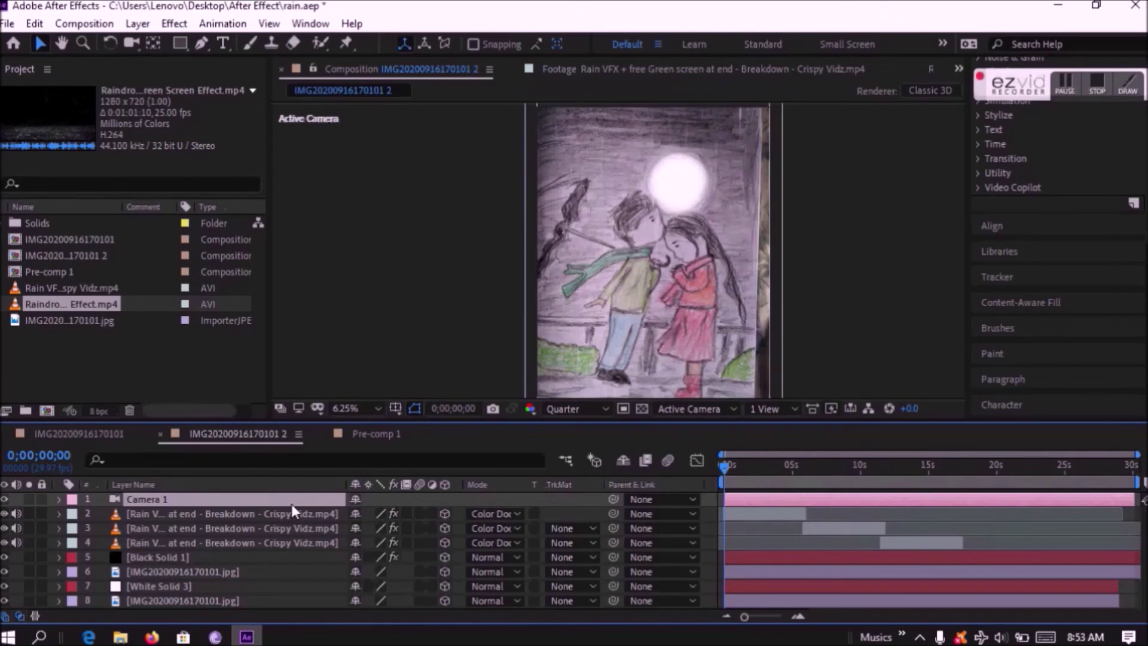
Set Point of Interest and Position keyframes for Camera 1 at about 7.5 seconds
click(59, 499)
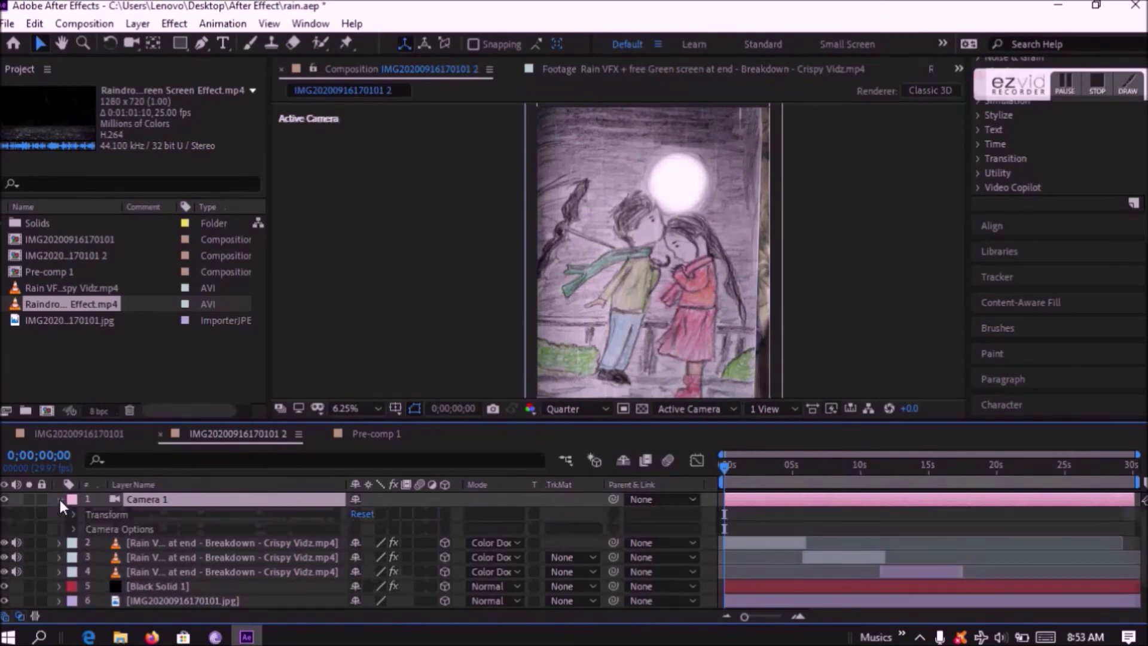
click(75, 514)
mouse_move(731, 469)
mouse_down()
mouse_move(827, 463)
mouse_move(716, 484)
mouse_up()
click(103, 529)
click(102, 542)
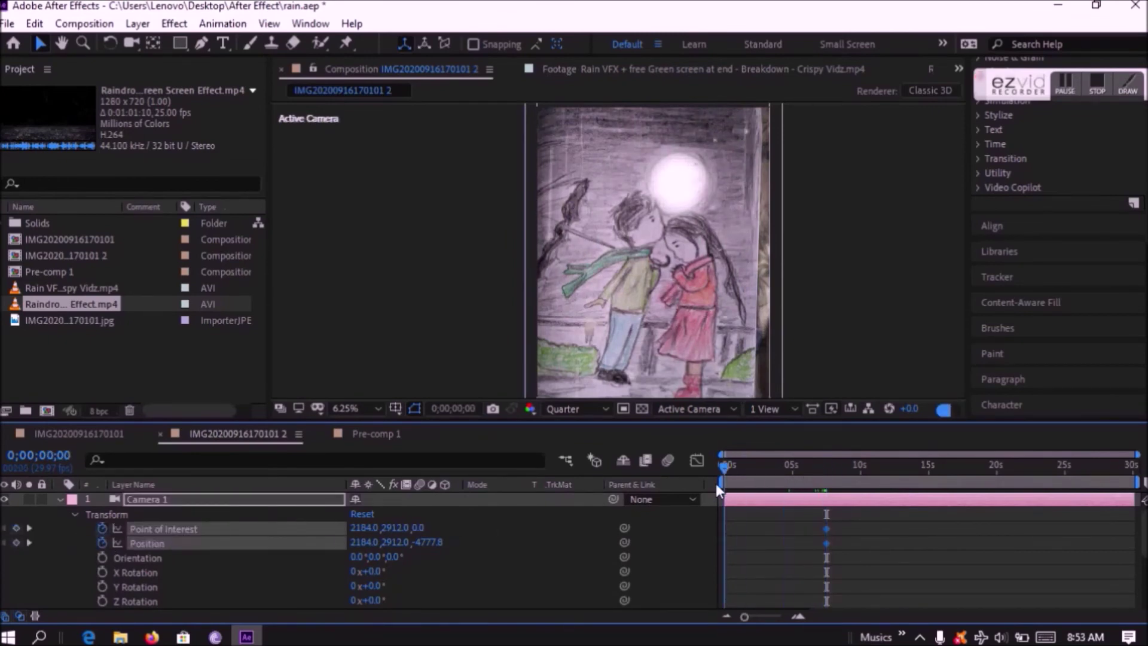
At the timeline start, move Camera 1 into a close-up of the couple's faces below the moon, with Position about 2247.6, 2228.5, -1821.2
drag(431, 549, 520, 549)
click(131, 43)
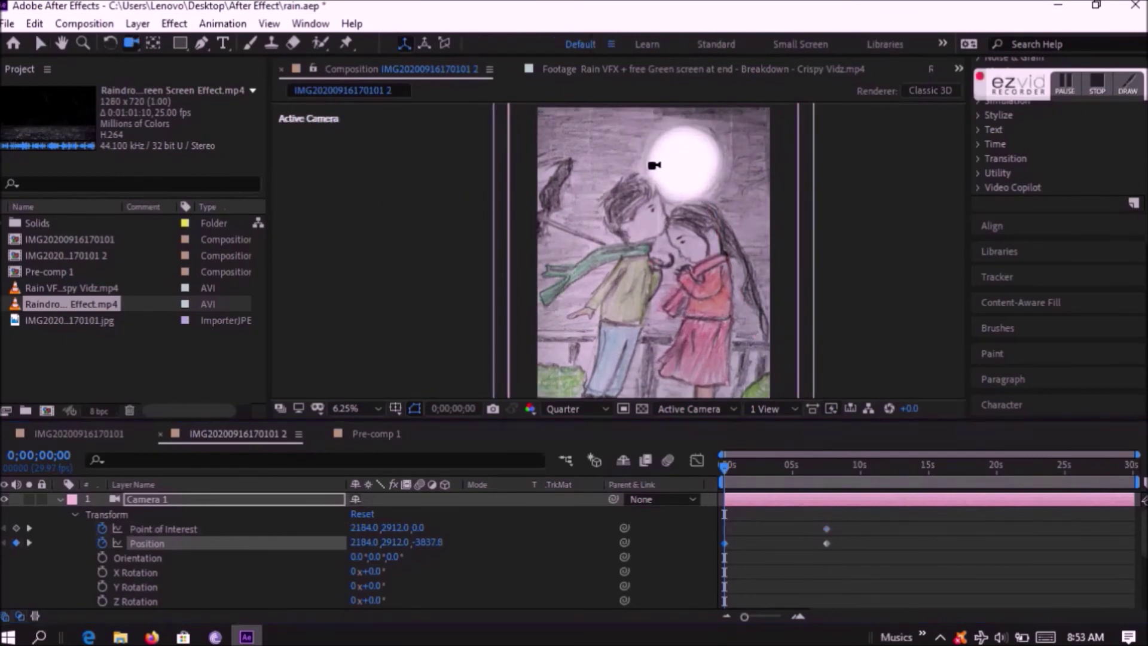
key(c)
key(c)
mouse_move(740, 250)
mouse_down()
mouse_move(744, 227)
mouse_move(733, 269)
mouse_up()
key(c)
mouse_move(717, 250)
mouse_down()
mouse_move(695, 164)
mouse_move(693, 179)
mouse_move(704, 196)
mouse_move(705, 165)
mouse_up()
key(c)
key(c)
mouse_move(737, 171)
mouse_down()
mouse_move(733, 241)
mouse_move(750, 248)
mouse_up()
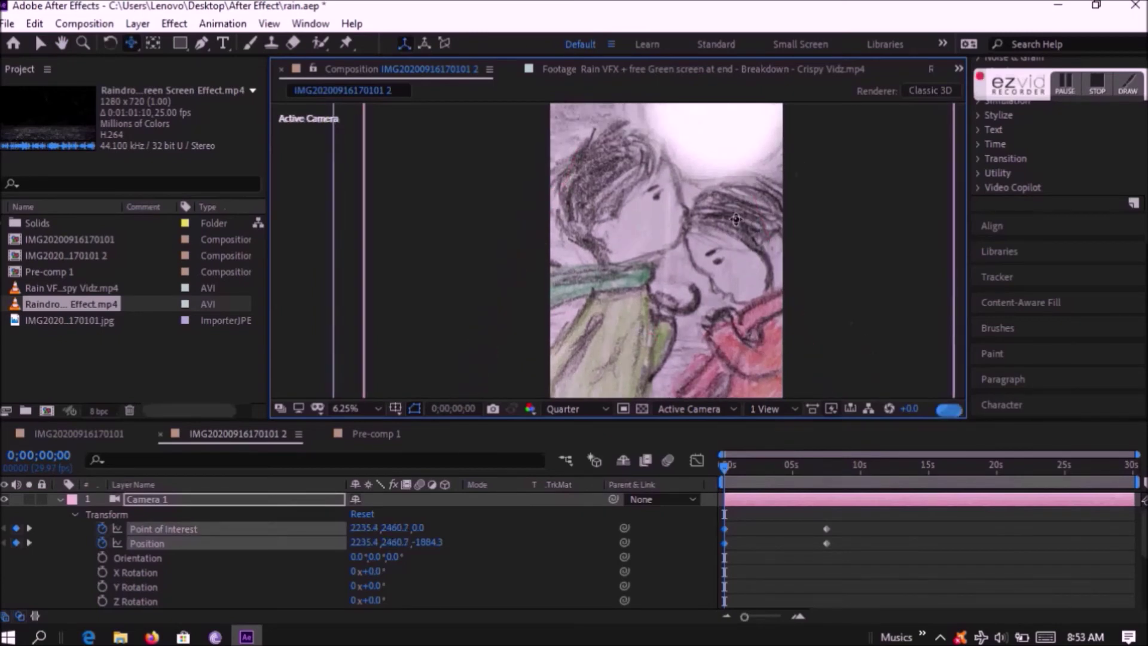
key(c)
key(c)
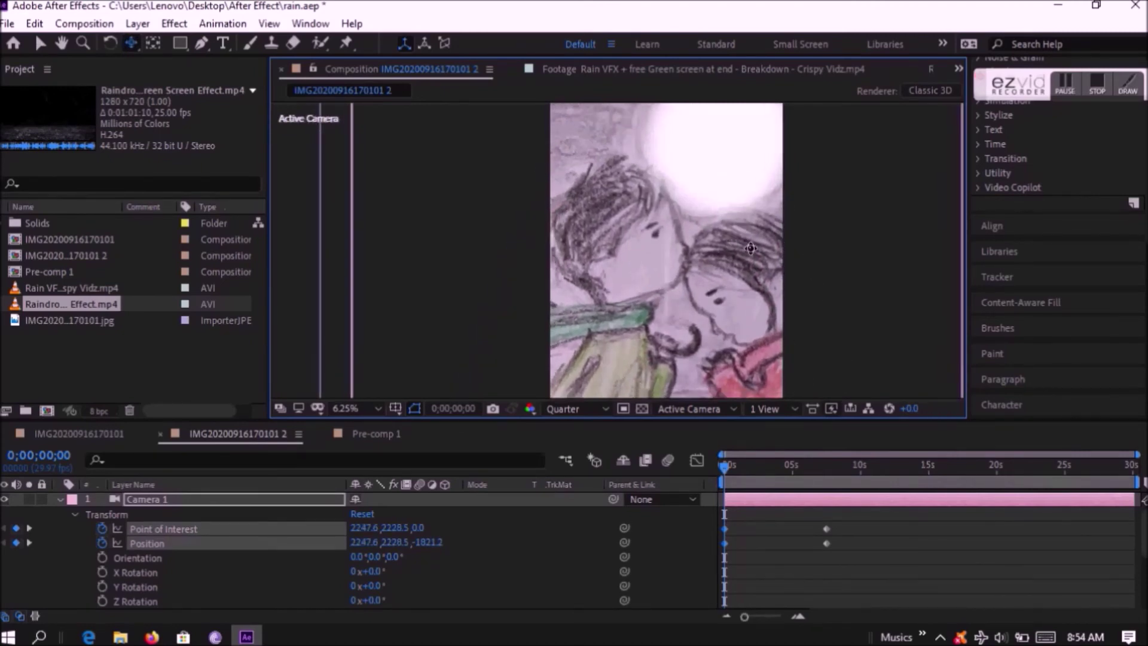
key(c)
key(c)
Collapse Camera 1's properties and scrub from the start to about 9 seconds to check the camera pull-back
click(60, 500)
mouse_move(725, 477)
mouse_down()
mouse_move(803, 497)
mouse_move(738, 483)
mouse_up()
drag(786, 513, 811, 530)
click(892, 544)
click(195, 559)
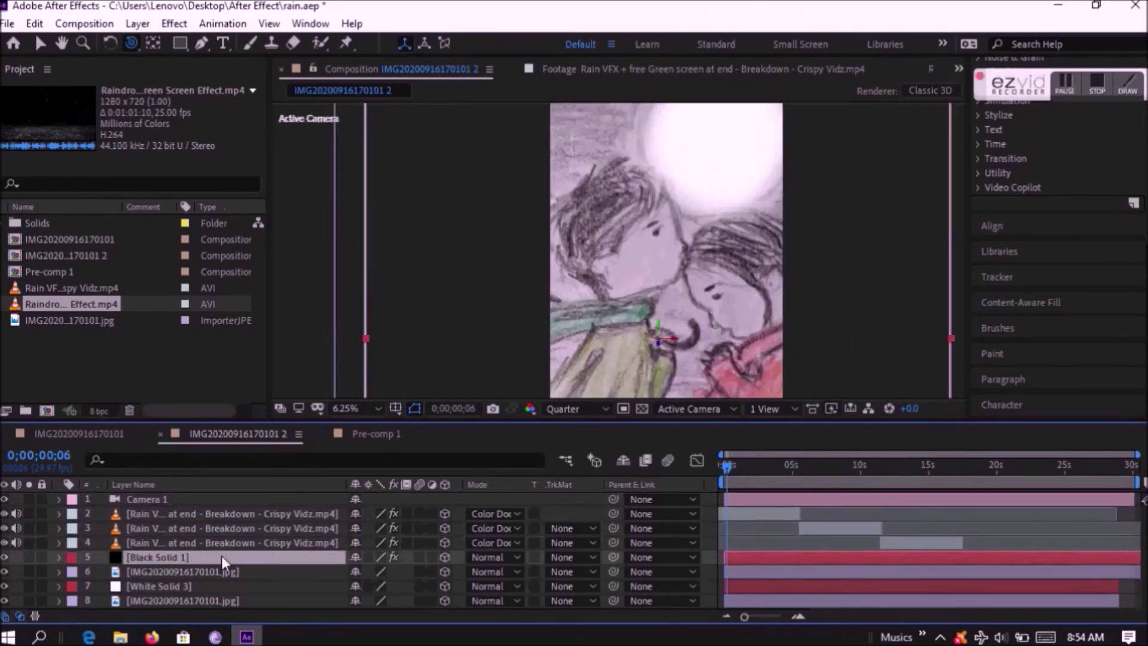
drag(727, 475, 847, 497)
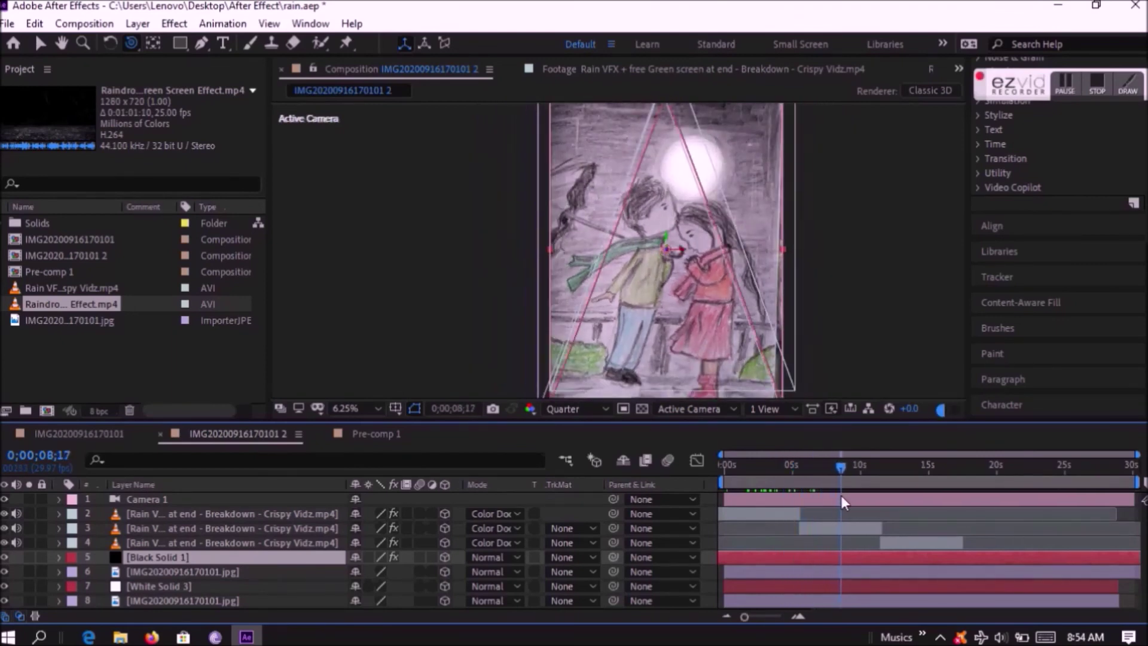
Reveal only Camera 1's keyframed properties and inspect the Point of Interest and Position keyframes at about 7.5 seconds
click(311, 503)
key(u)
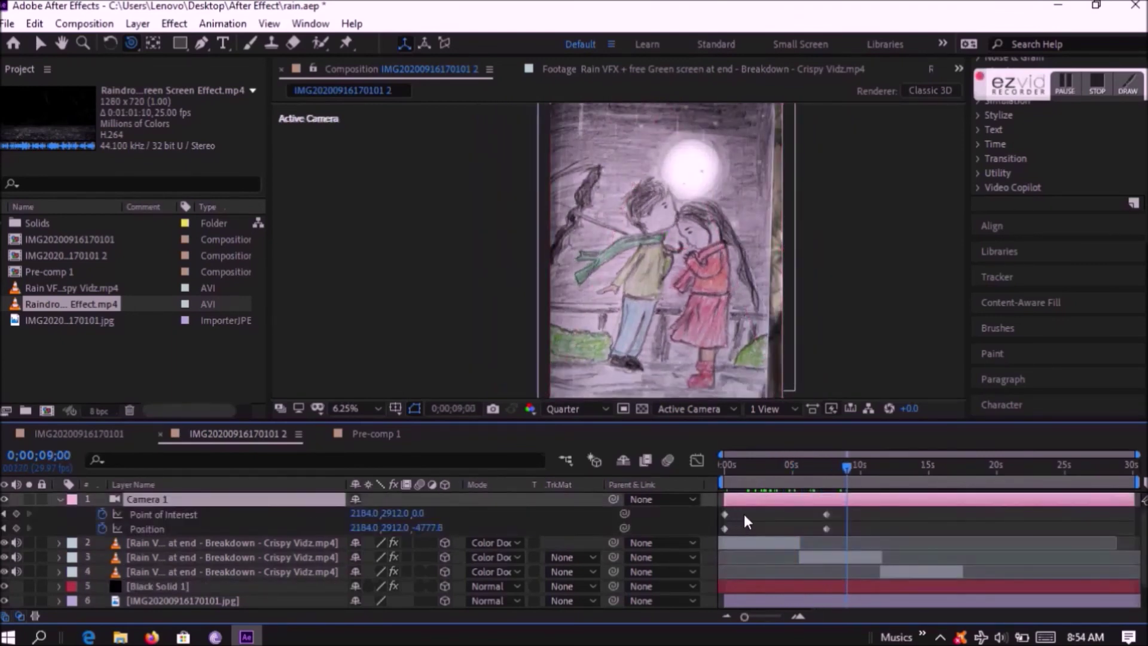
click(827, 515)
click(827, 529)
click(857, 522)
At 0;00;15;01, orbit and shift Camera 1 to an angled view from below, with Position 3250.8, 4301.1, -4793.2 and Point of Interest 2232.0, 2896.0, 0.0
click(929, 471)
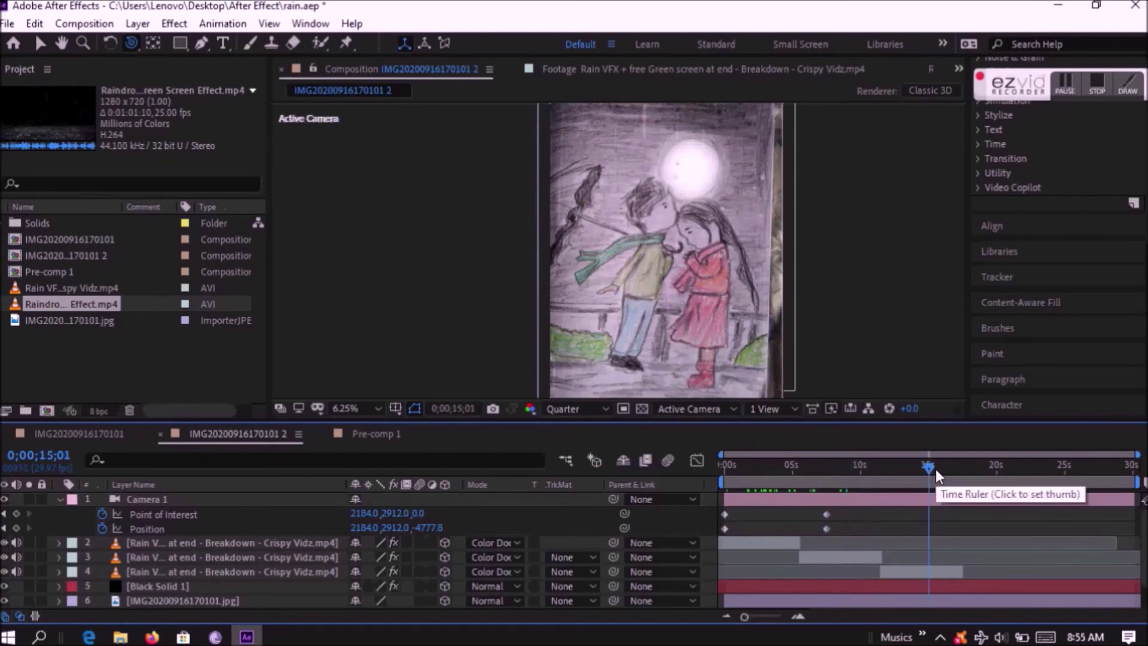
drag(614, 214, 668, 231)
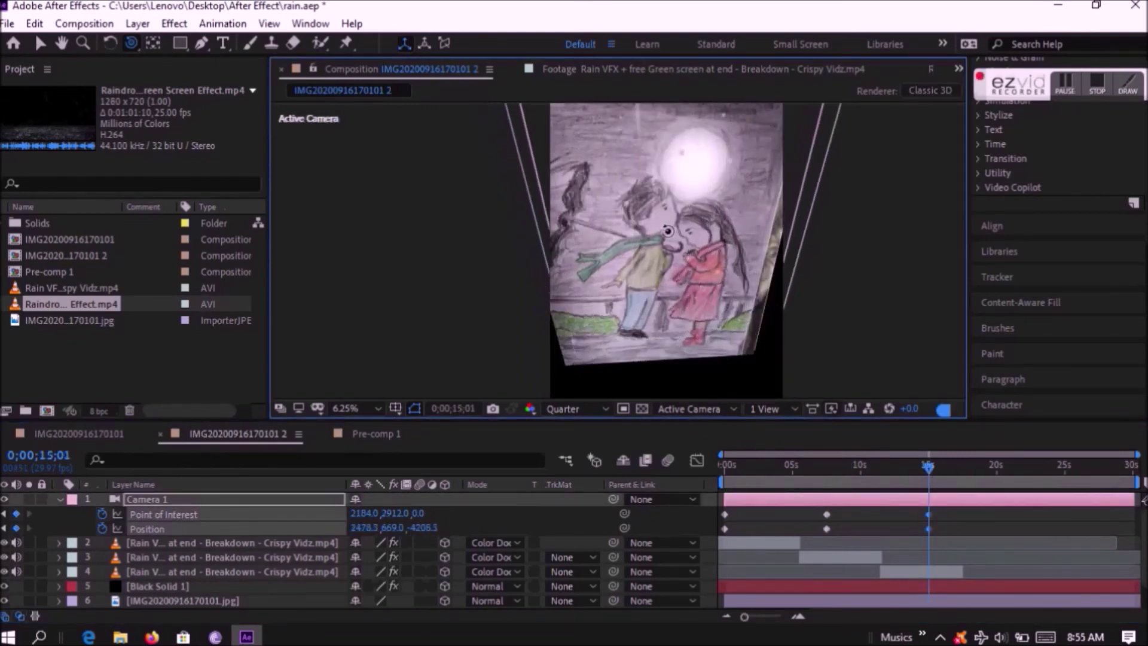
key(ctrl+z)
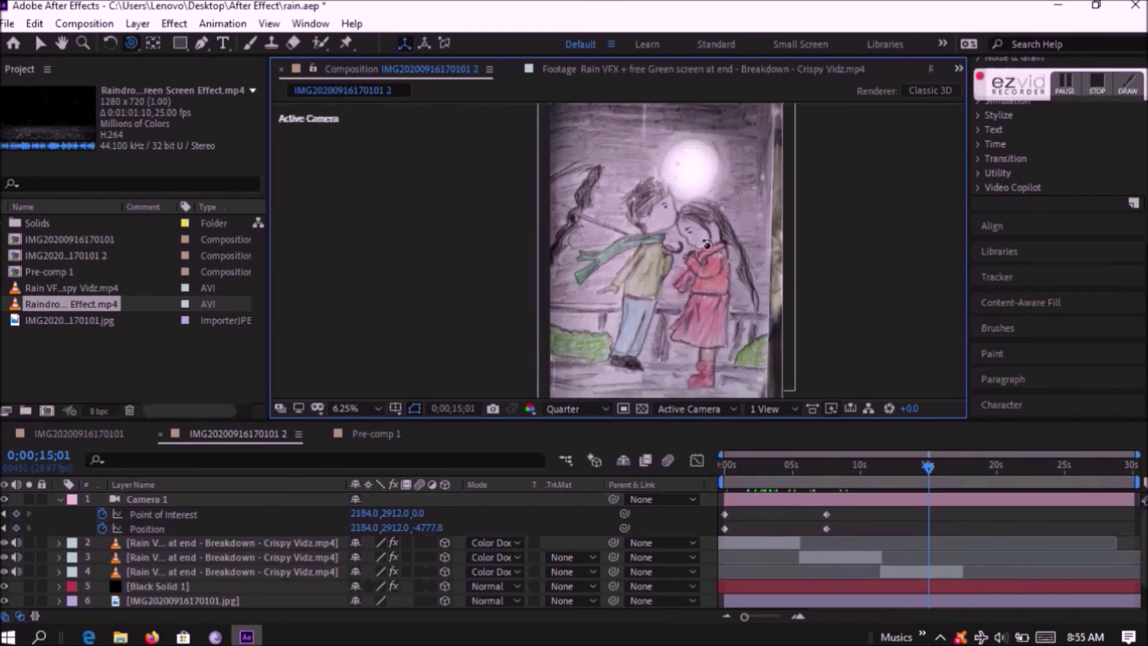
key(c)
mouse_move(707, 244)
mouse_down()
mouse_move(686, 247)
mouse_move(700, 251)
mouse_up()
key(c)
mouse_move(700, 252)
mouse_down()
mouse_move(685, 254)
mouse_move(703, 247)
mouse_up()
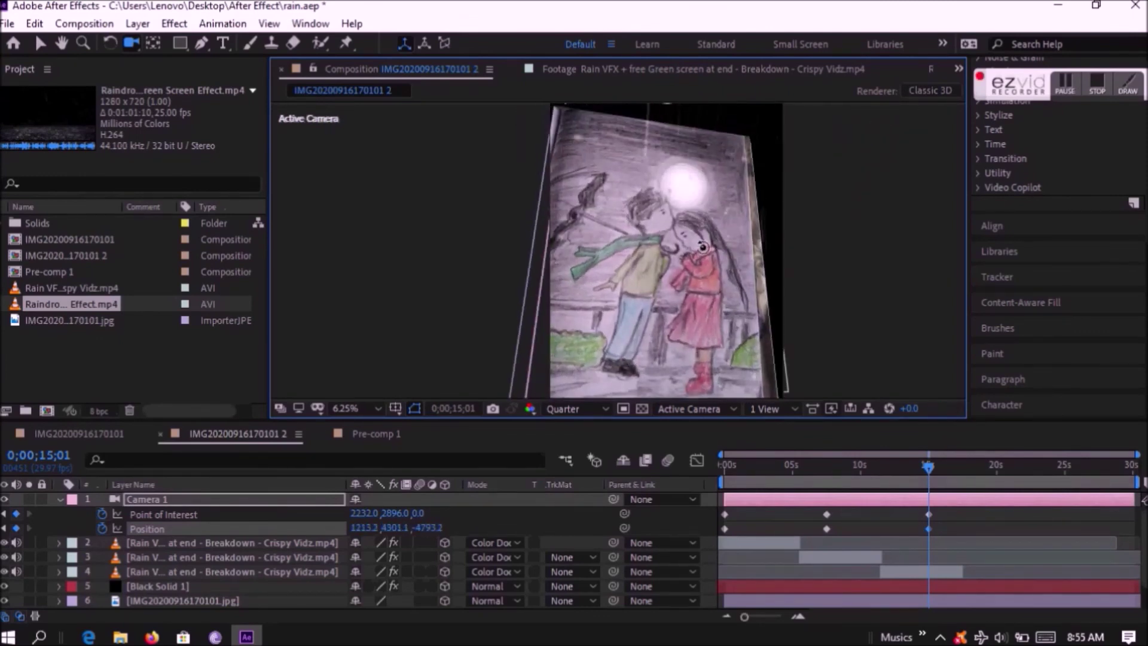
drag(701, 247, 717, 246)
Collapse Camera 1's properties, close the Pre-comp 1 timeline and scrub from the start to about 16 seconds to review the camera animation
mouse_move(931, 477)
mouse_down()
mouse_move(892, 488)
mouse_move(914, 492)
mouse_up()
click(860, 484)
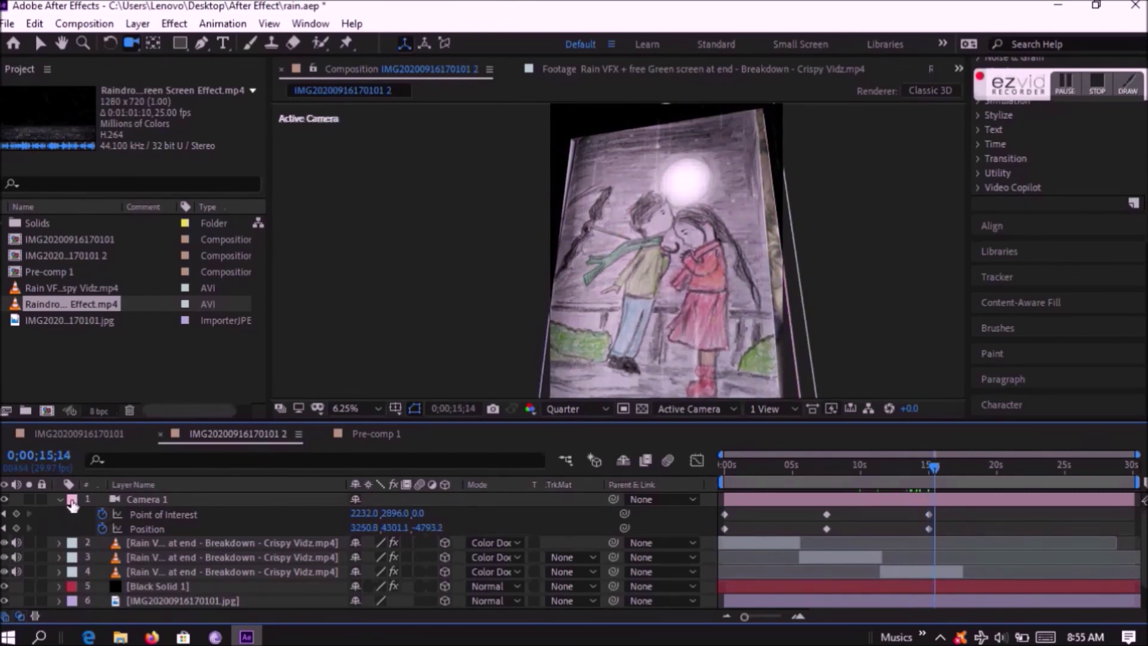
click(61, 500)
click(322, 433)
click(715, 467)
drag(714, 467, 943, 500)
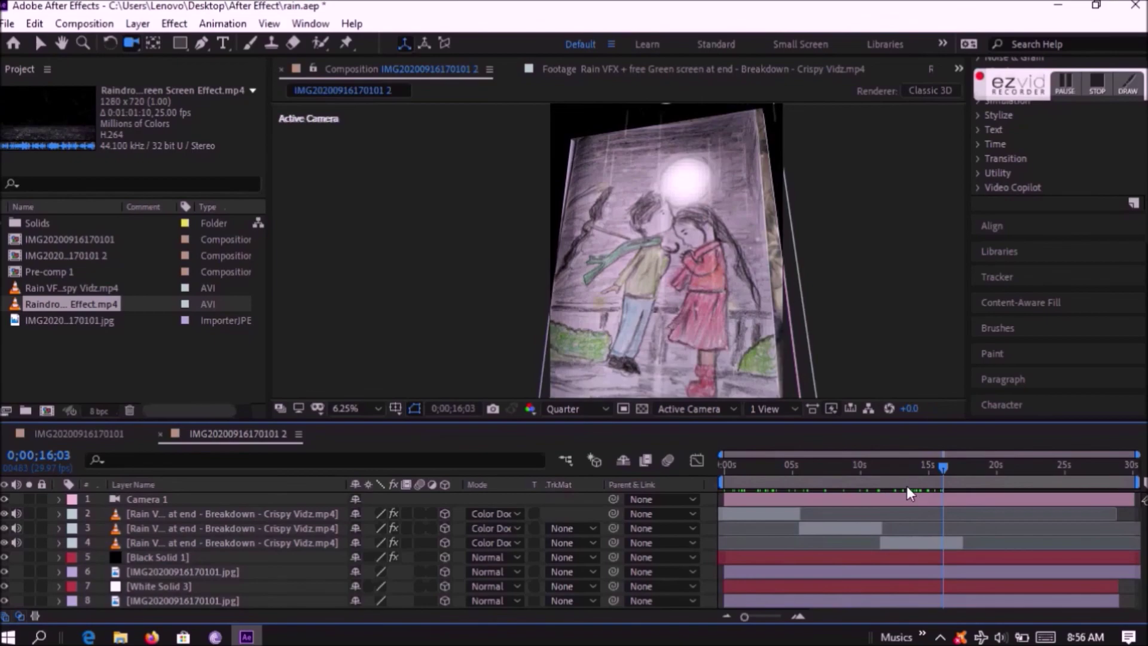